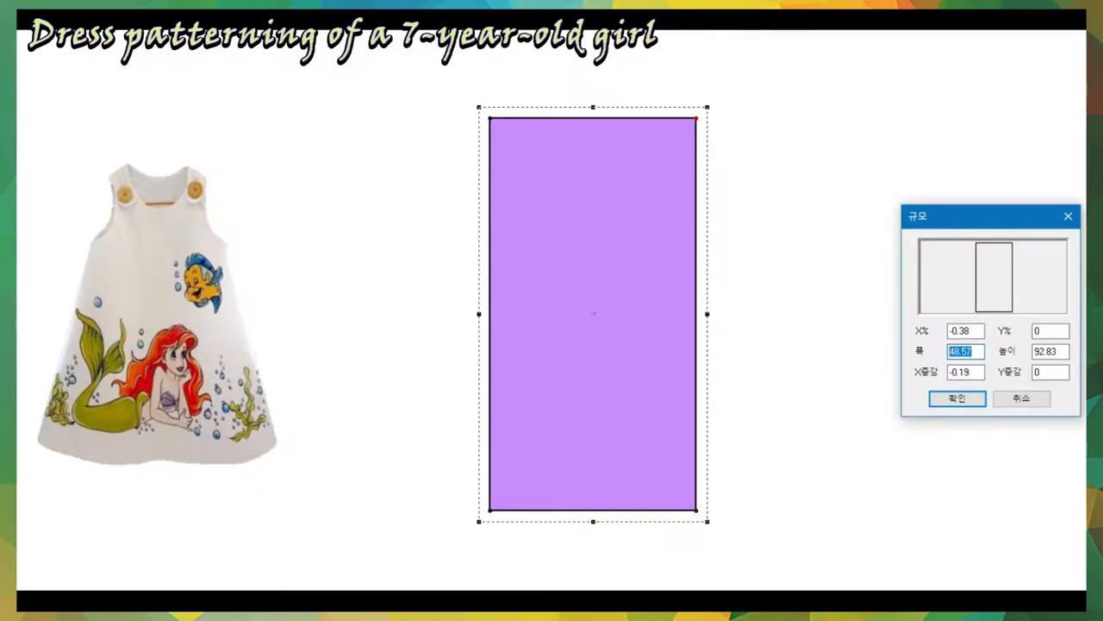
Enter width 20 and height 55 in the Scale (규모) dialog to size the rectangle.
type("20")
key("Tab")
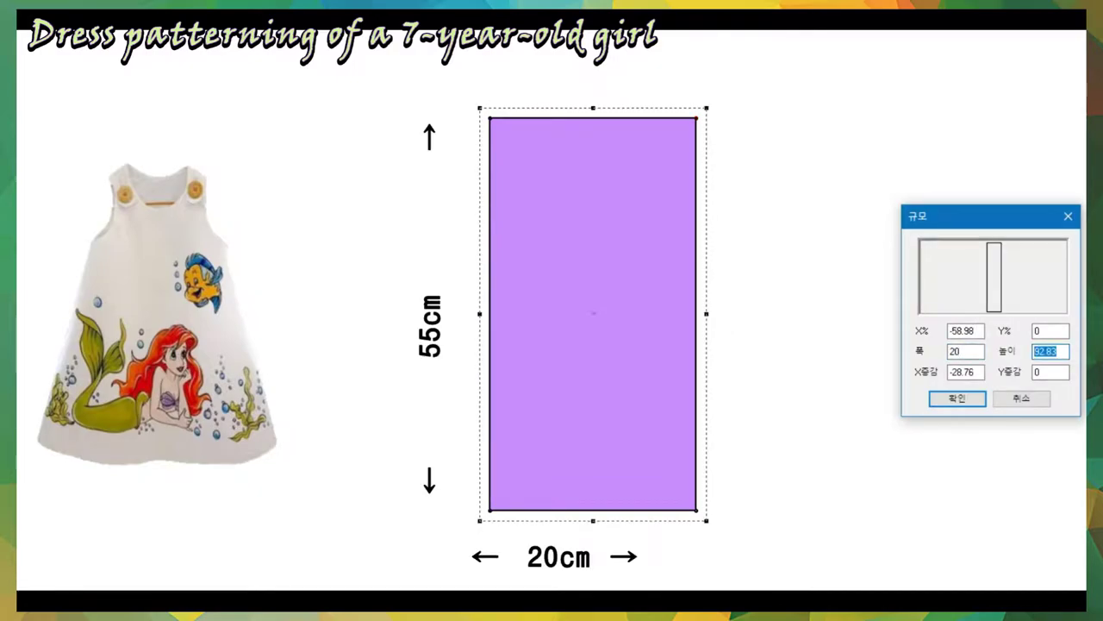
type("55")
key("Return")
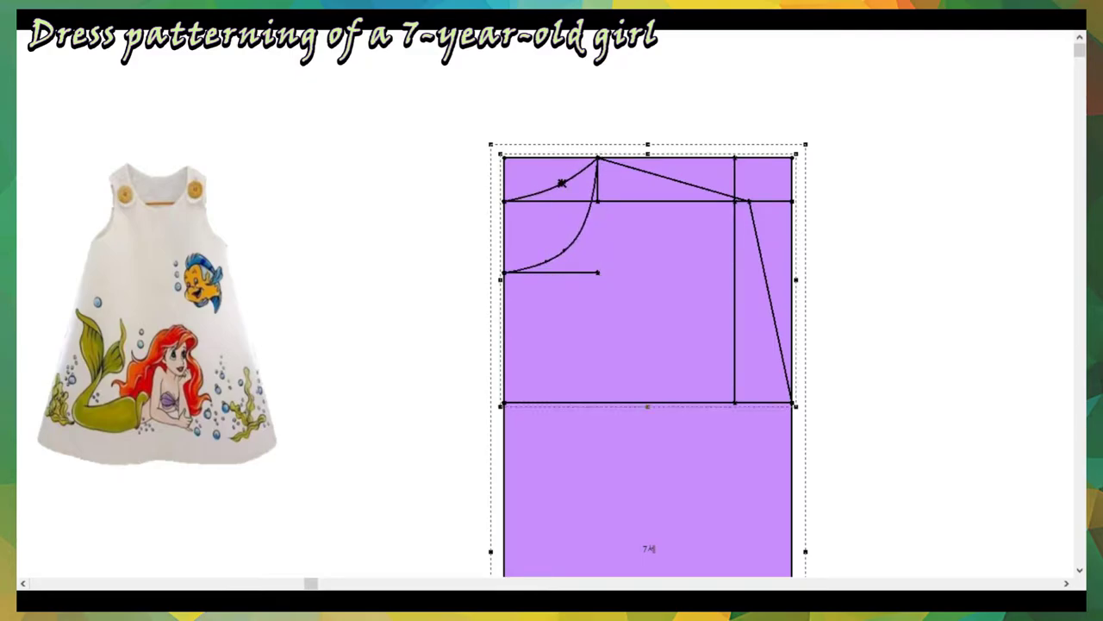
Deepen the front neckline curve and bend the diagonal armhole guide inward into a curve.
left_click_drag(561, 183, 573, 187)
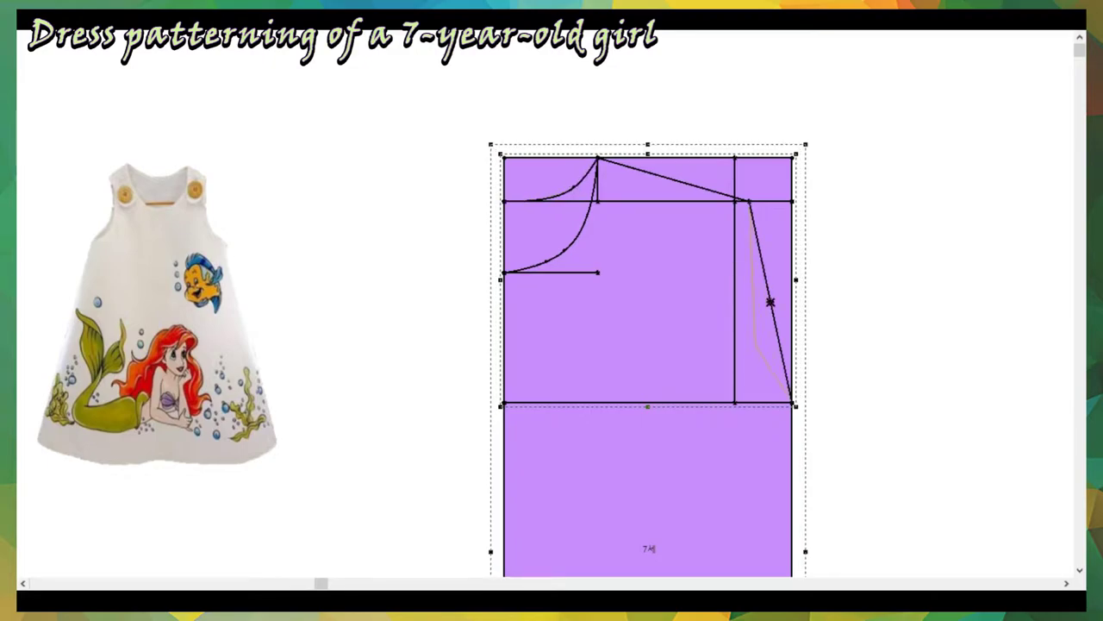
left_click_drag(769, 300, 752, 347)
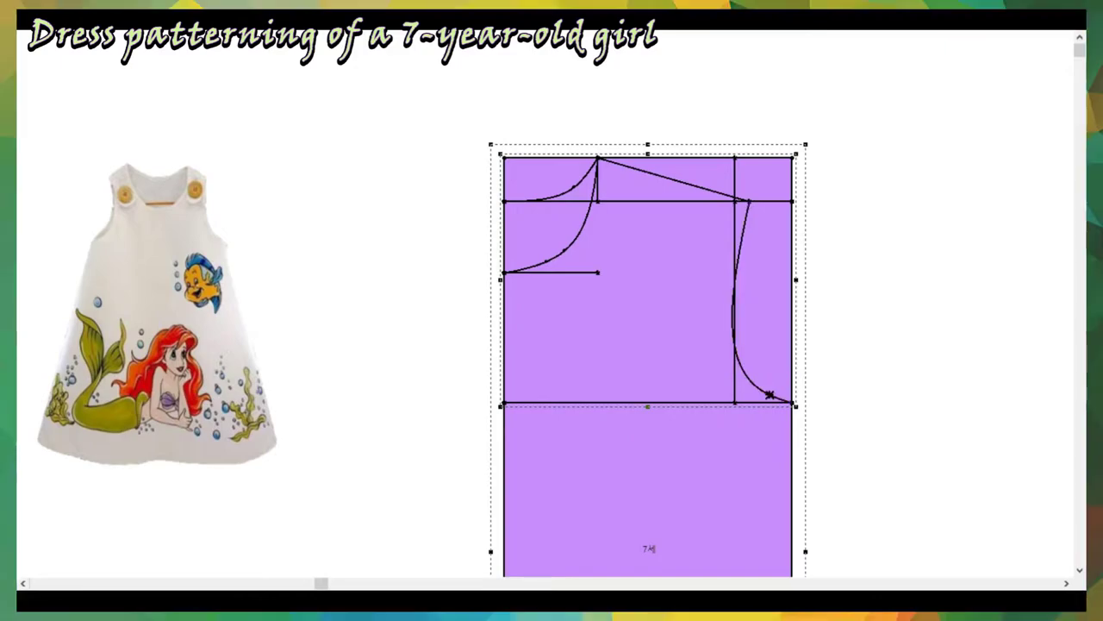
left_click(743, 338)
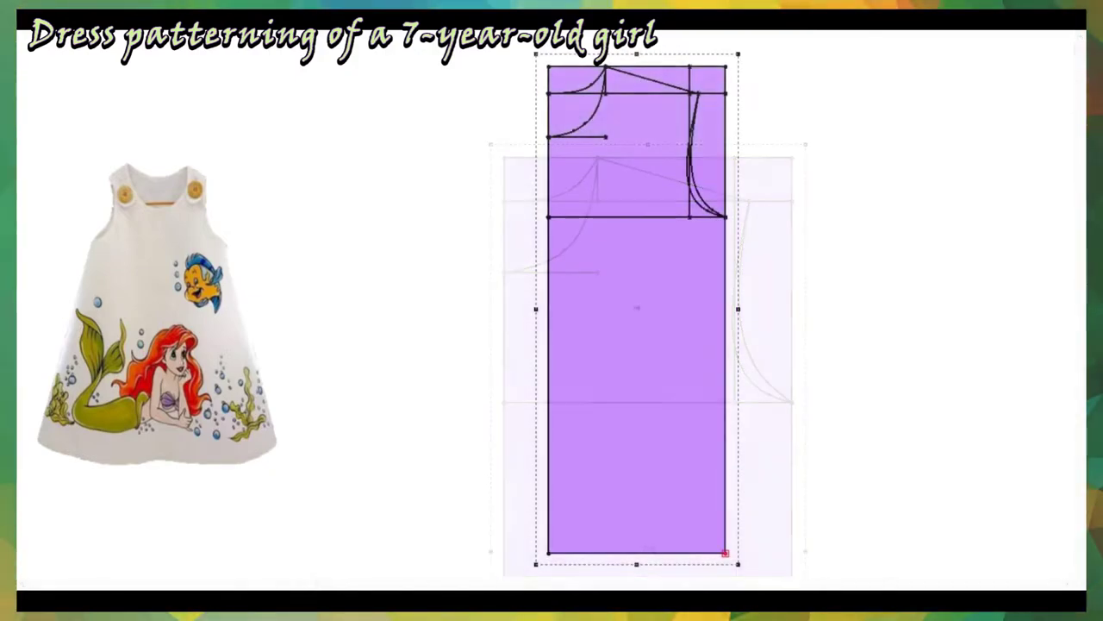
Flare the skirt's bottom hem corner out 15 cm, undoing a too-wide first try, and mark a hem point.
left_click_drag(725, 552, 851, 550)
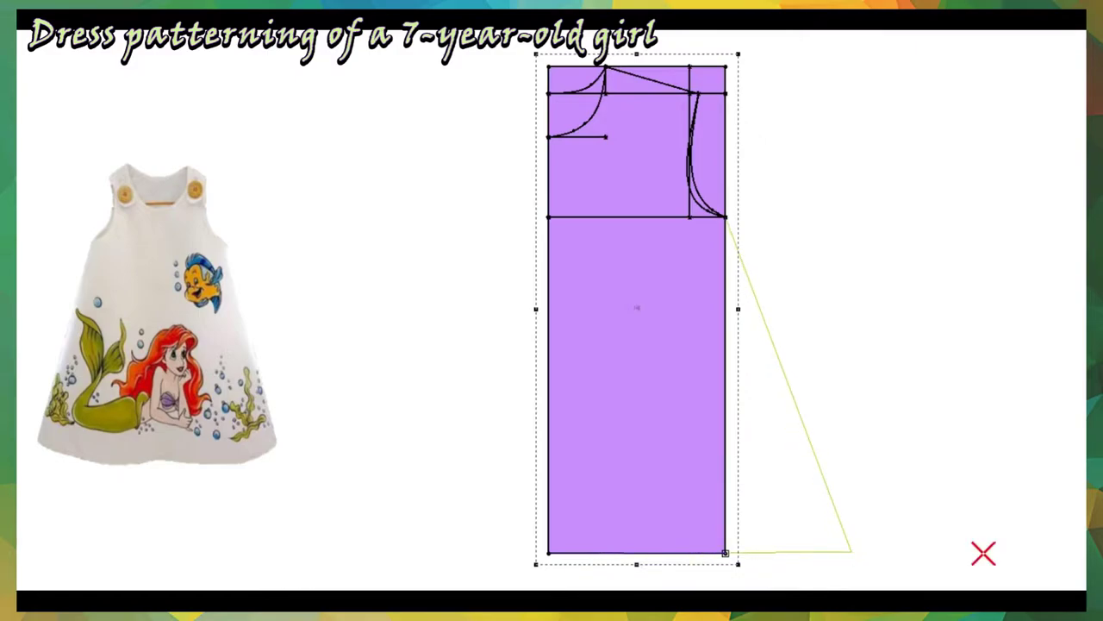
left_click_drag(852, 550, 983, 551)
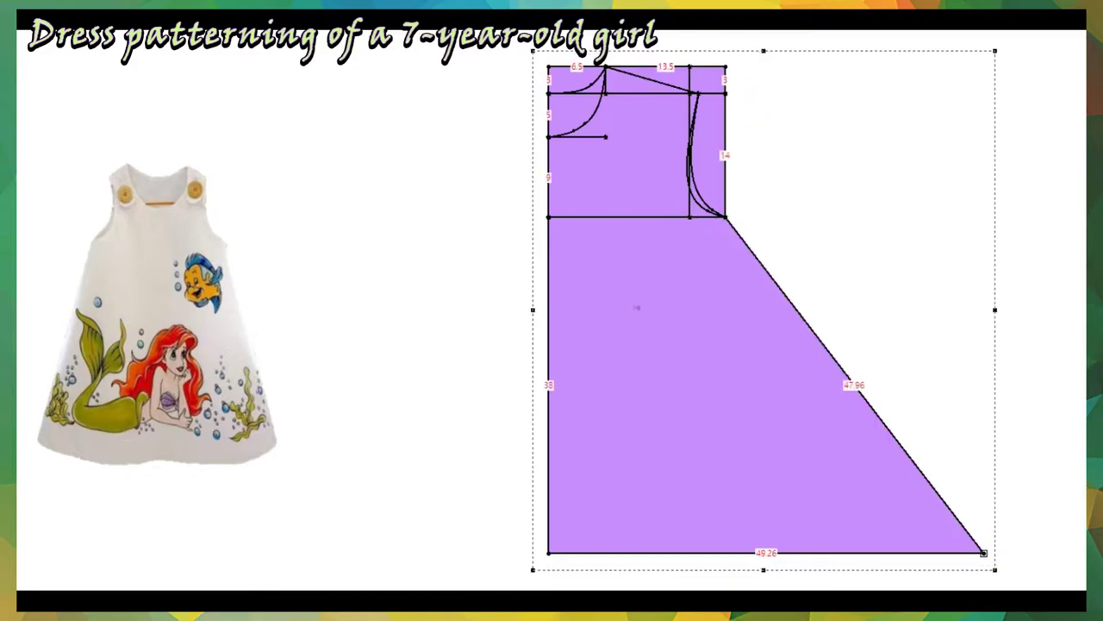
key("ctrl+z")
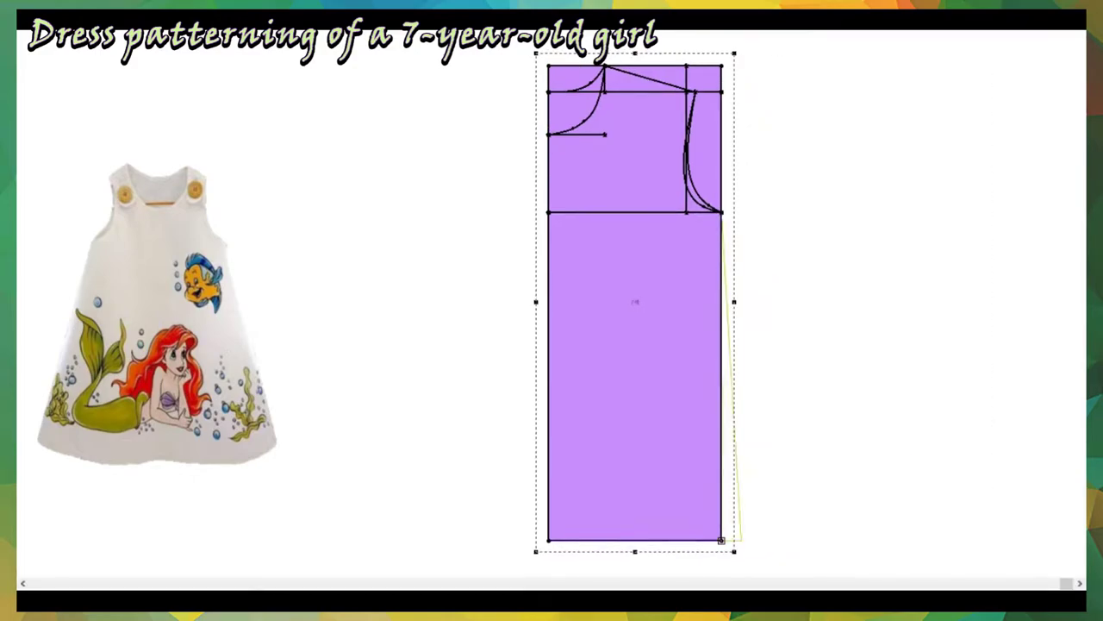
left_click_drag(722, 541, 820, 539)
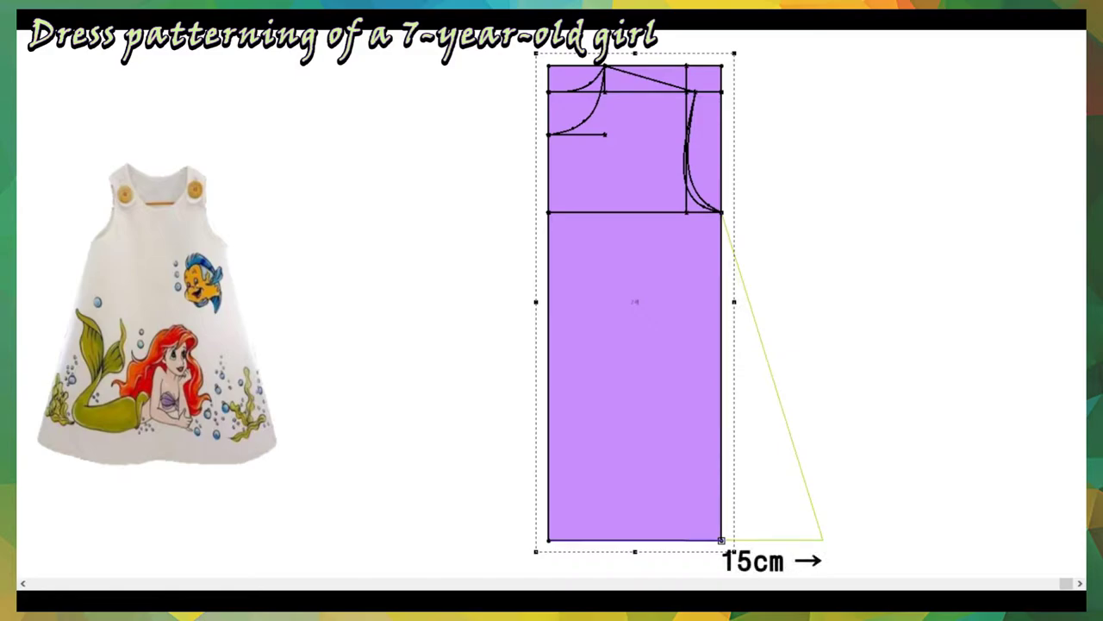
left_click_drag(722, 541, 851, 540)
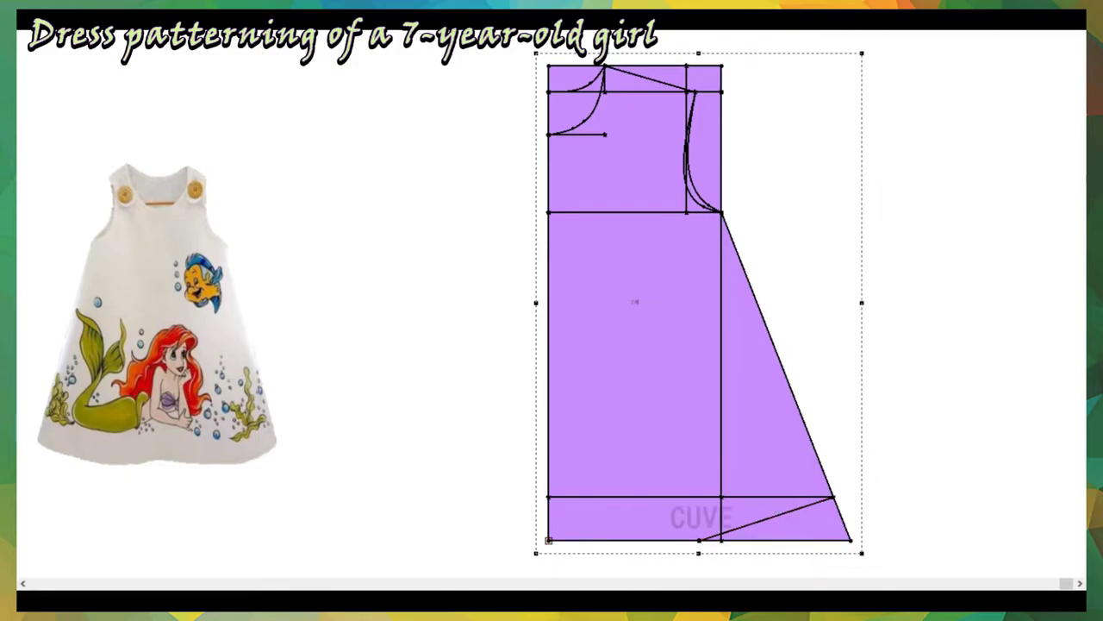
key("Return")
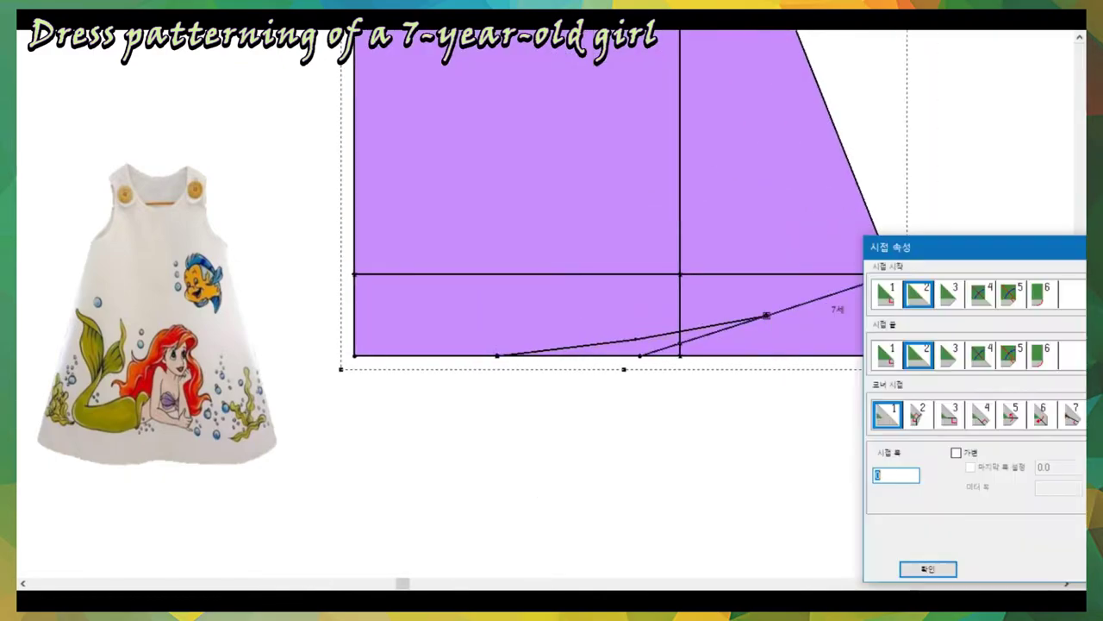
Confirm the seam dialog to finish the single A-line piece with a curved hem.
key("Return")
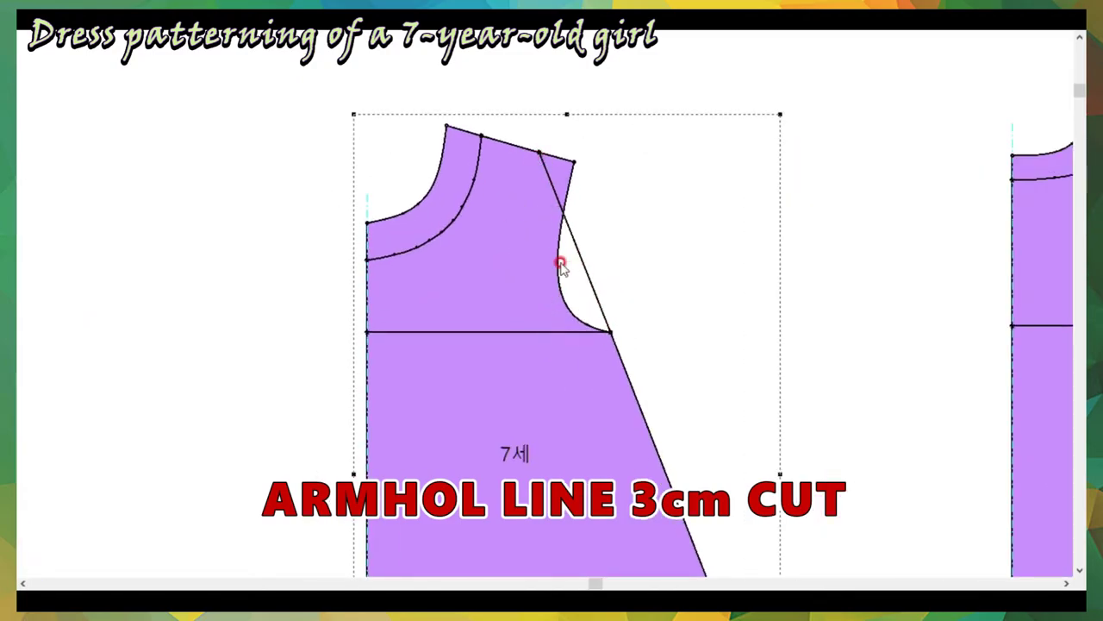
Bend the inner armhole cut line into a smooth curve 3 cm inside the armhole.
left_click_drag(583, 259, 546, 299)
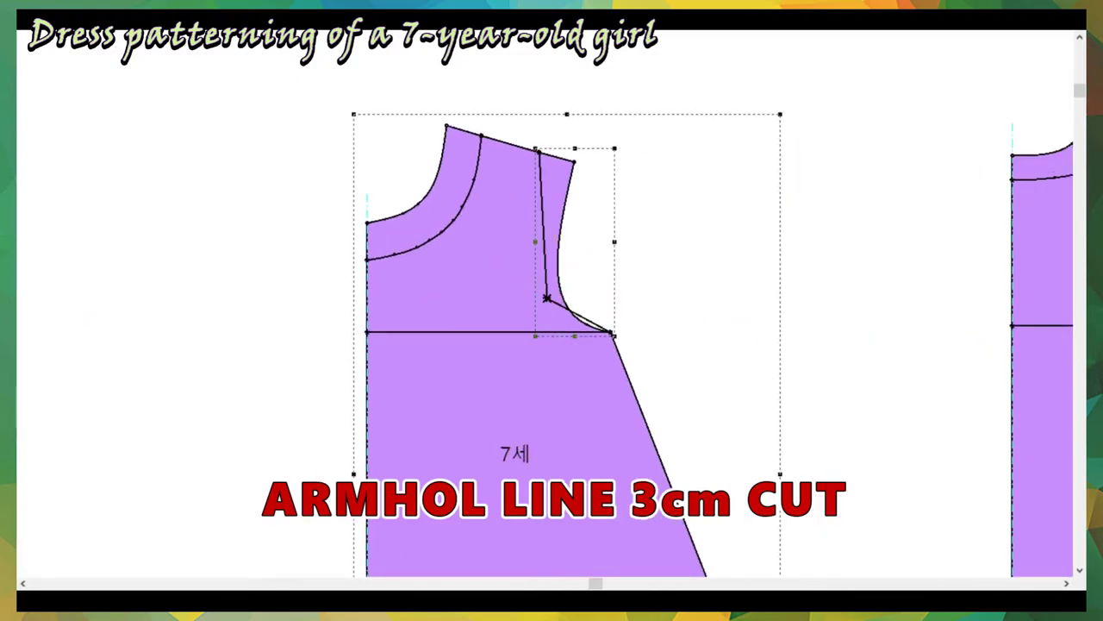
scroll(539, 276, "up", 2)
mouse_move(537, 267)
left_mouse_down()
mouse_move(579, 364)
mouse_move(584, 408)
left_mouse_up()
scroll(628, 226, "down", 3)
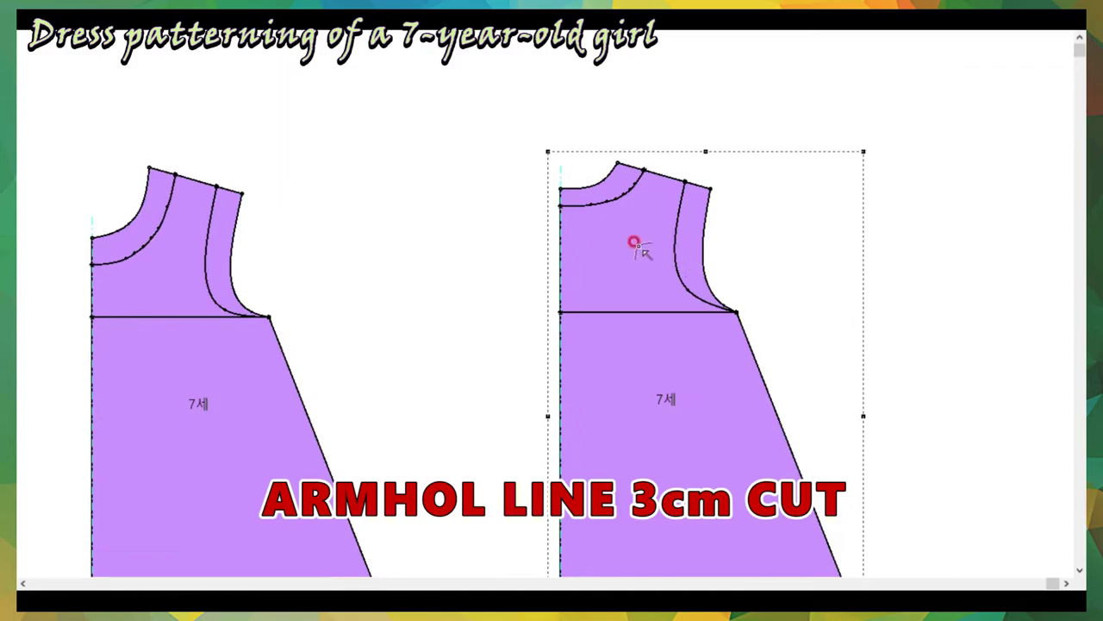
Copy the armhole curve onto the other dress piece and fine-tune its position.
left_click_drag(737, 311, 267, 316)
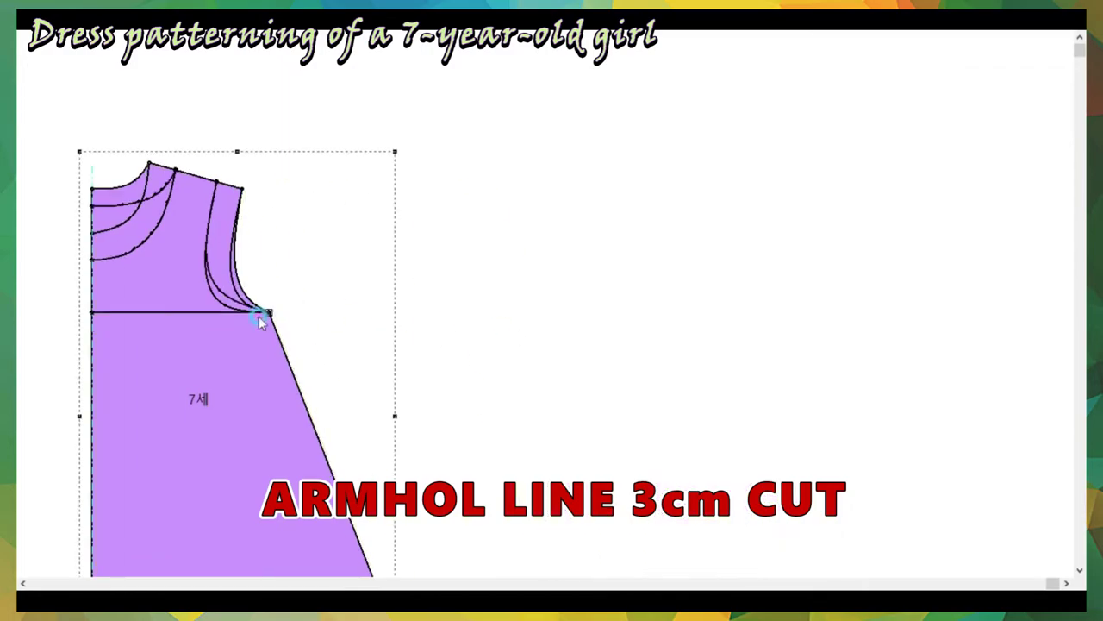
scroll(547, 302, "up", 2)
scroll(579, 288, "up", 3)
scroll(545, 305, "down", 1)
left_click(544, 306)
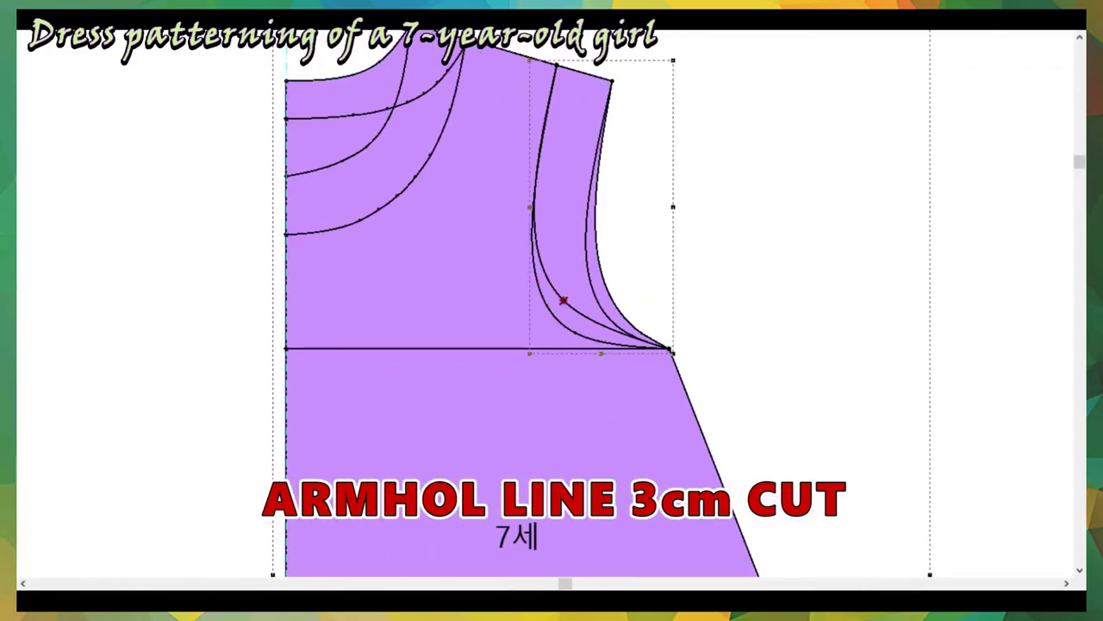
scroll(657, 371, "up", 1)
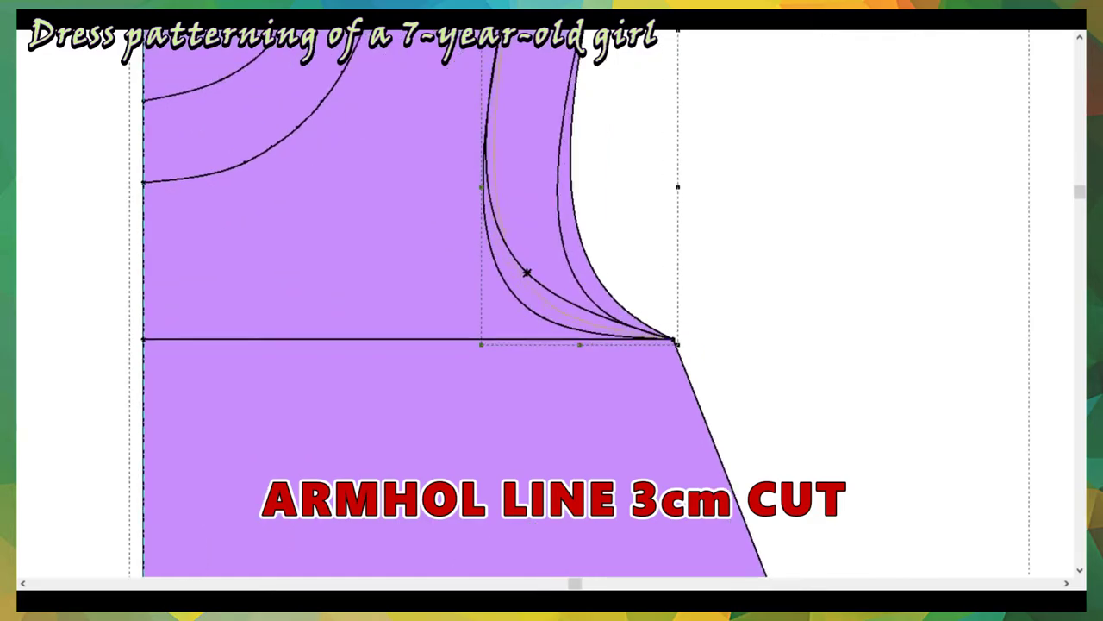
left_click(527, 272)
key("Return")
scroll(526, 272, "down", 3)
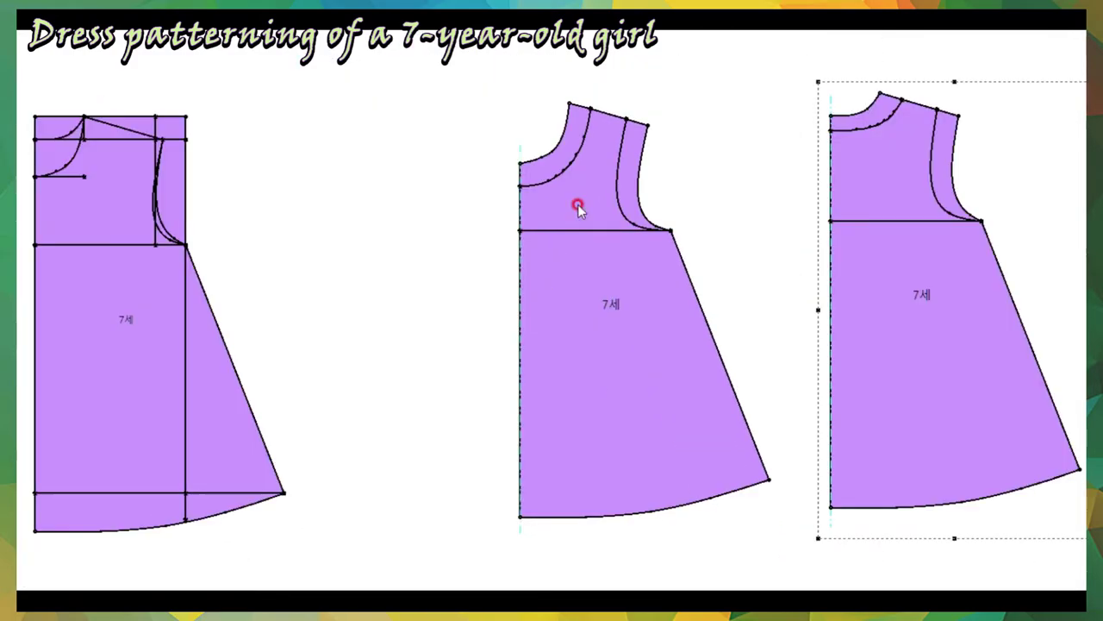
Mark the neck and armhole facing lines on both pieces, split them off, and move the facings aside.
left_click(578, 208)
left_click(571, 167)
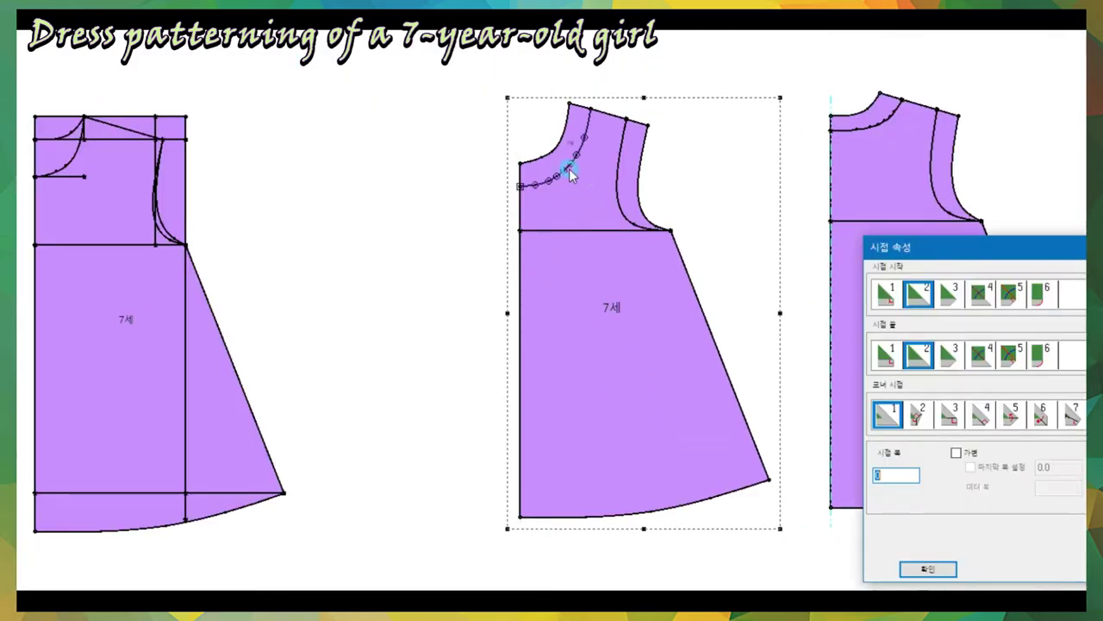
left_click(892, 108)
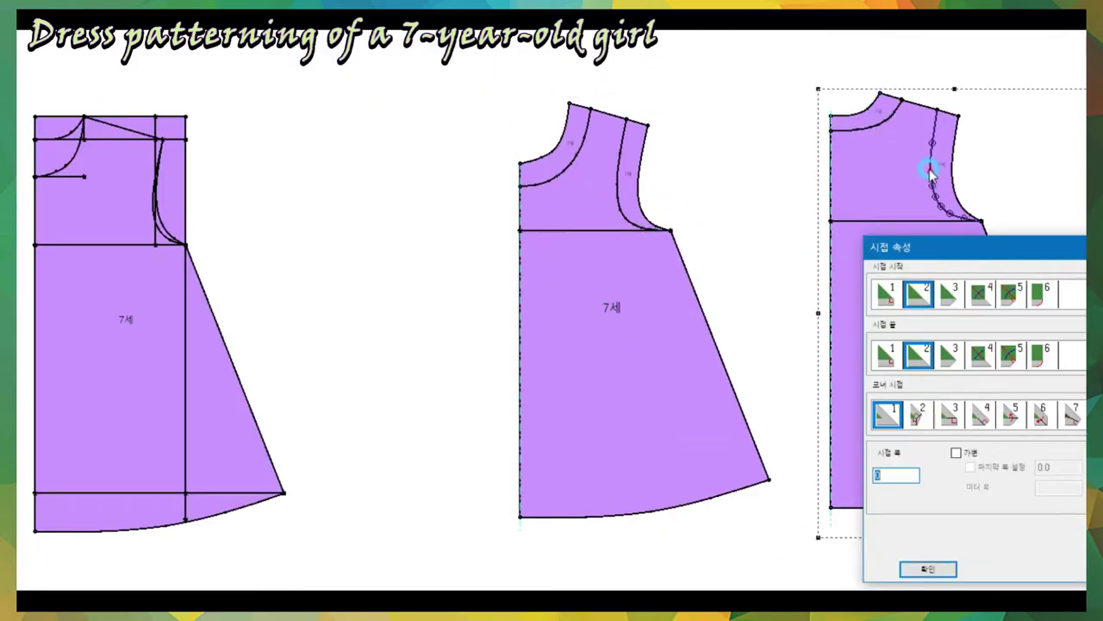
left_click(933, 168)
left_click(955, 153)
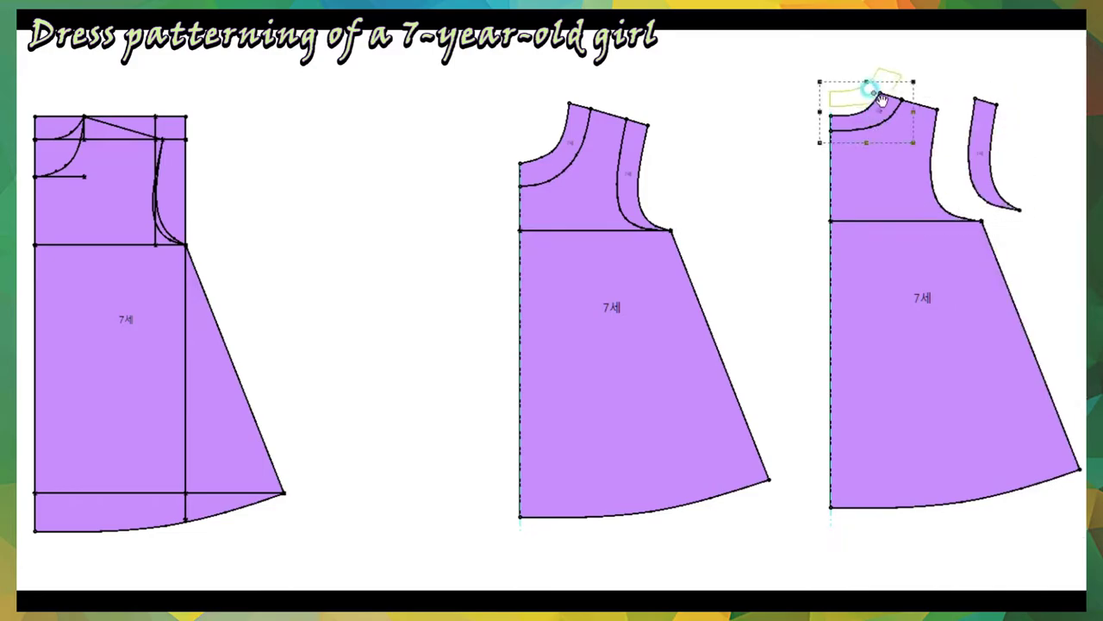
left_click(685, 138)
left_click(566, 108)
left_click(886, 100)
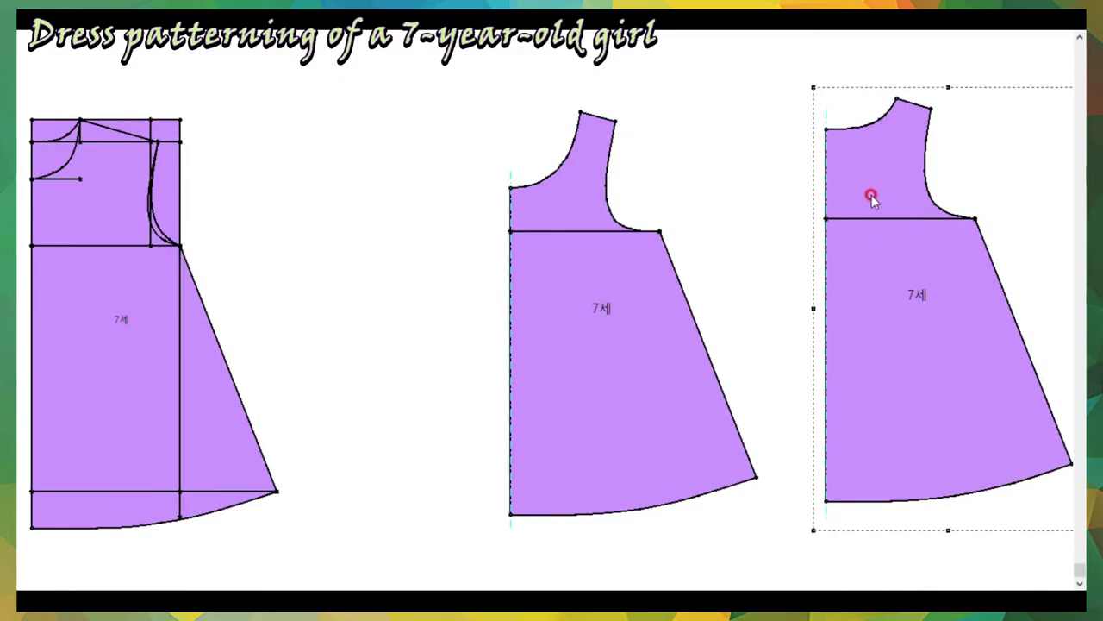
scroll(549, 310, "down", 1)
scroll(549, 311, "down", 1)
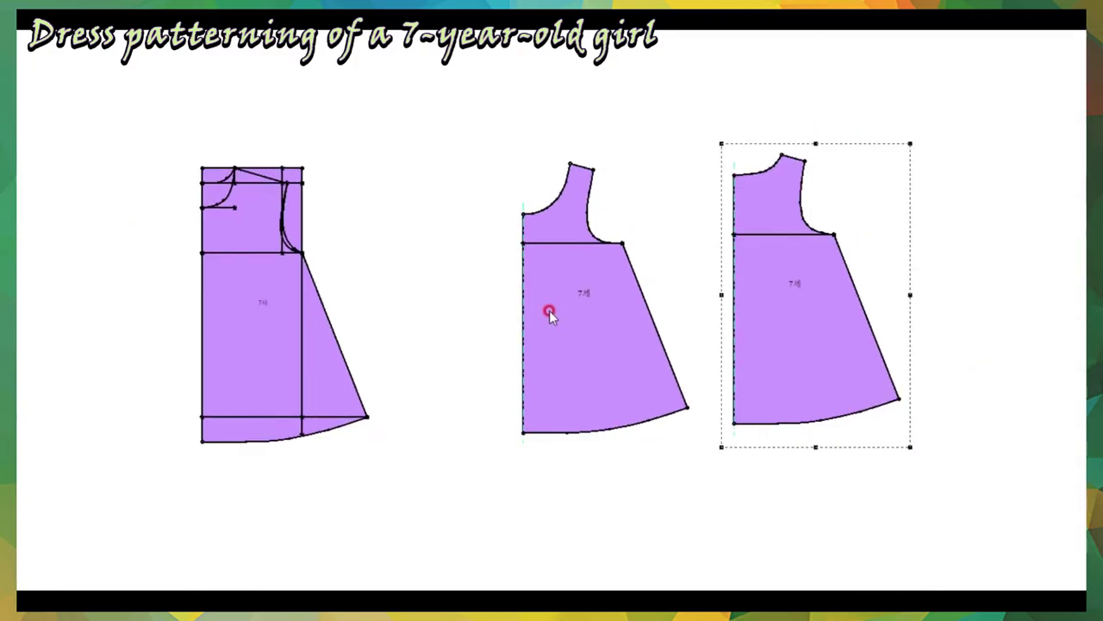
double_click(549, 310)
Turn on 하프 대칭 in the 전체적인 tab of the view properties and apply it.
left_click(264, 337)
left_click(230, 338)
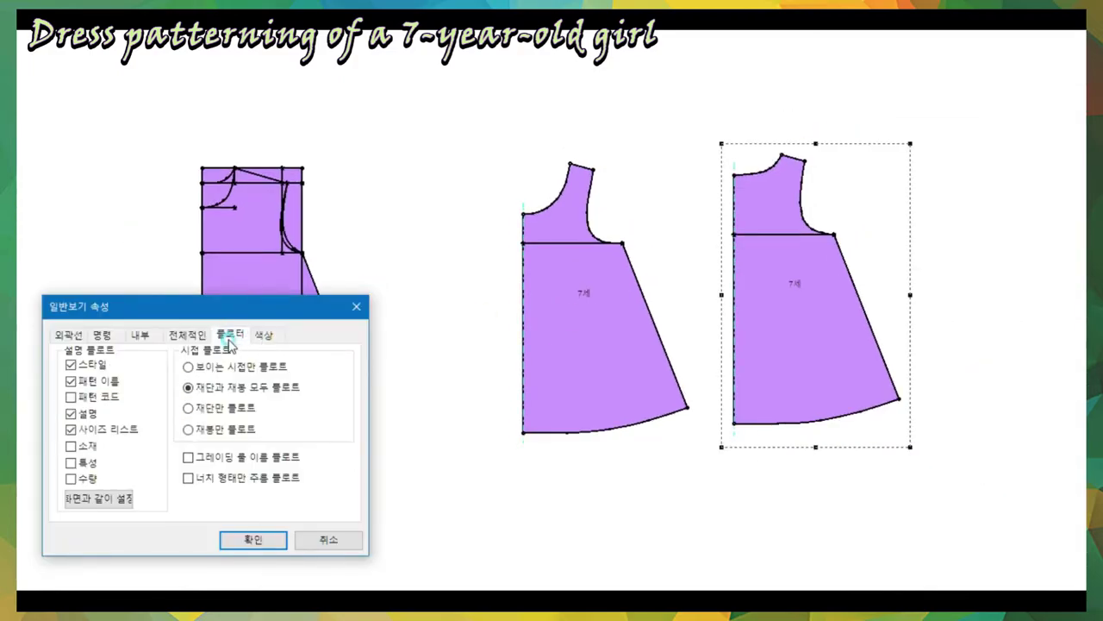
left_click(142, 336)
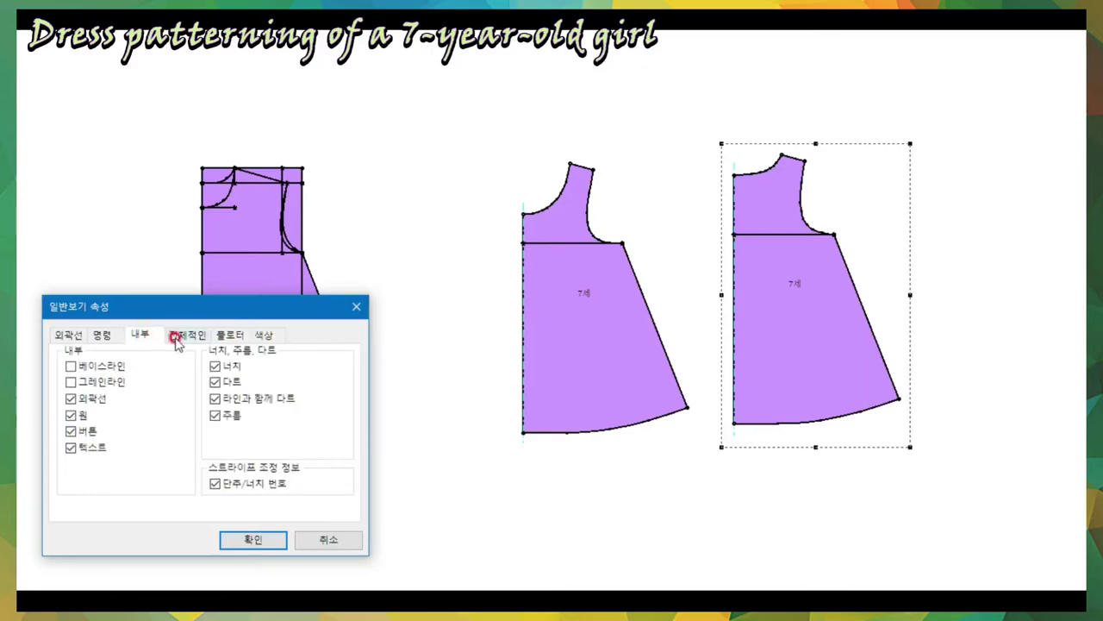
left_click(177, 338)
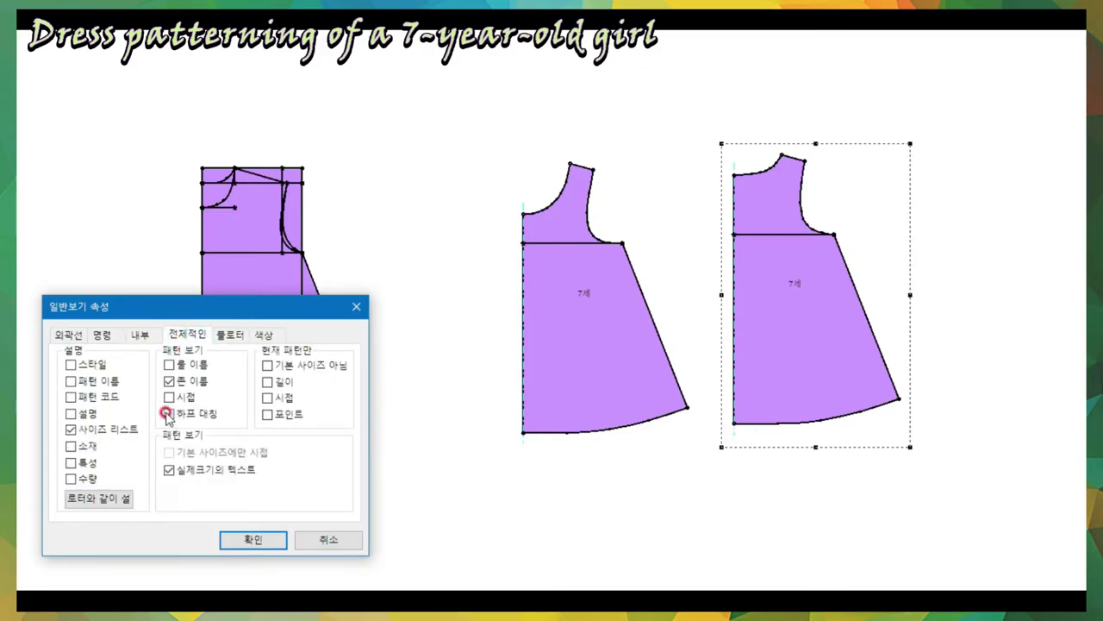
left_click(250, 539)
left_click(239, 360)
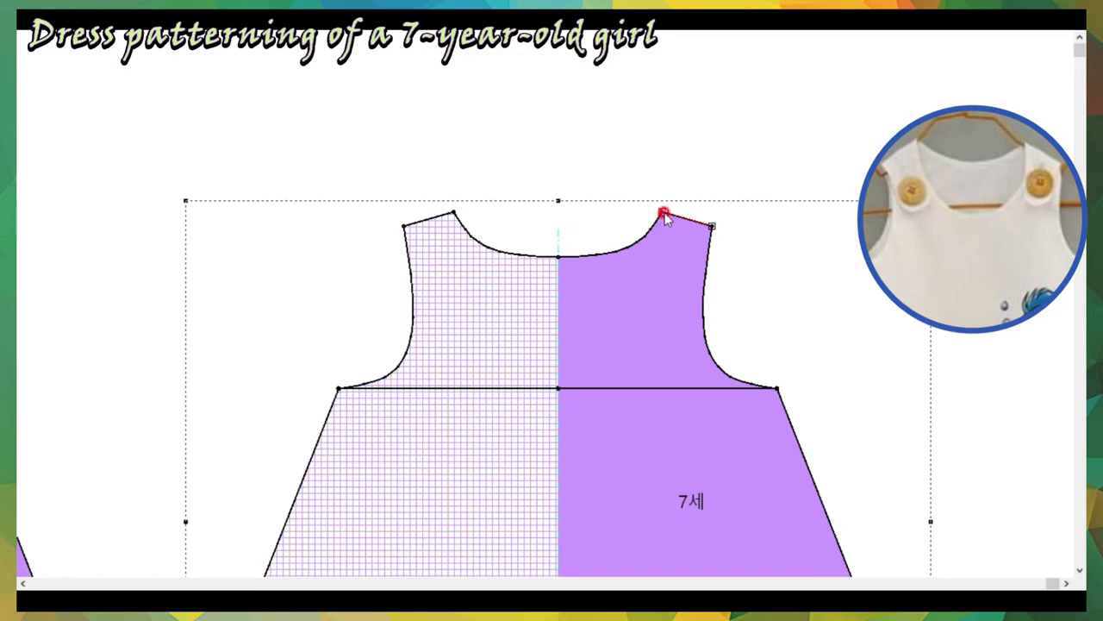
Draw the strap's lower line from a point 5 cm below the shoulder tip.
left_click(711, 226)
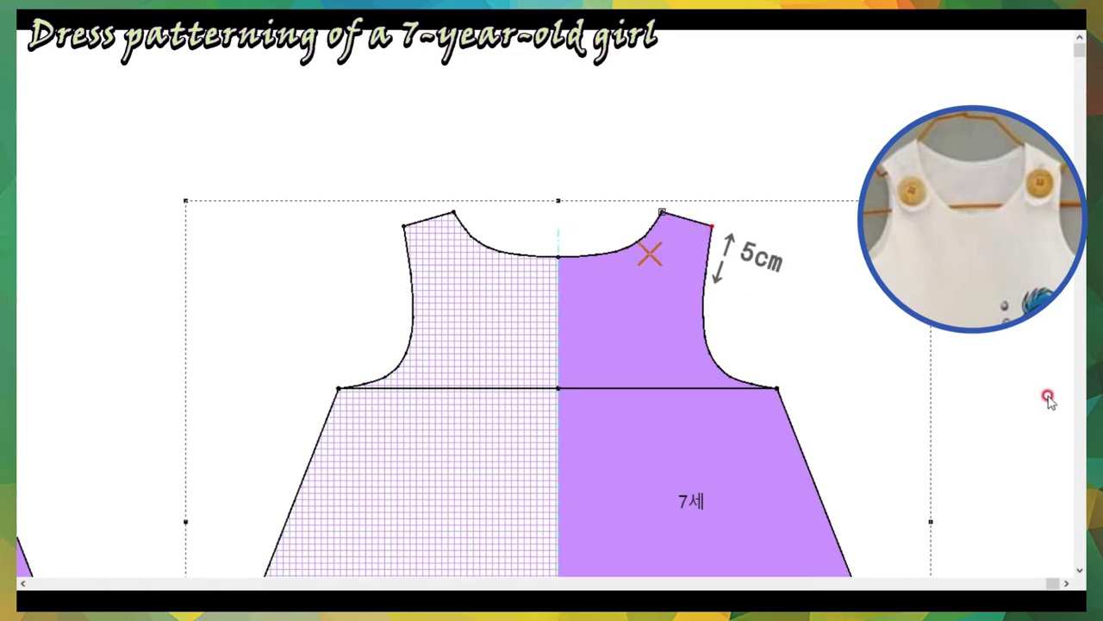
left_click(672, 238)
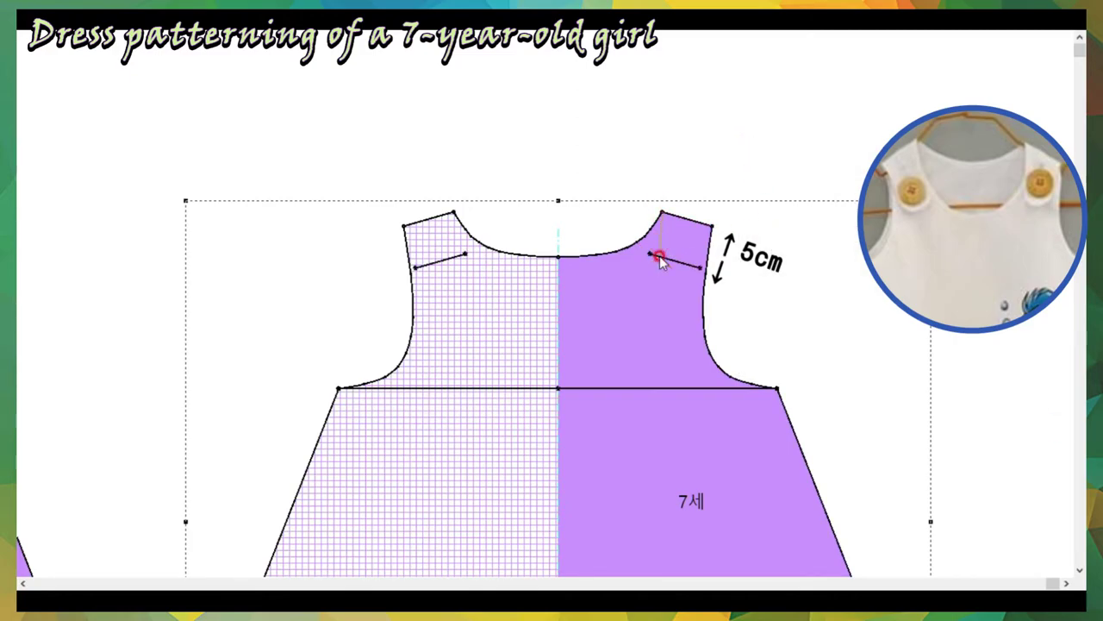
left_click_drag(658, 258, 683, 244)
left_click(647, 273)
right_click(720, 184)
left_click(774, 254)
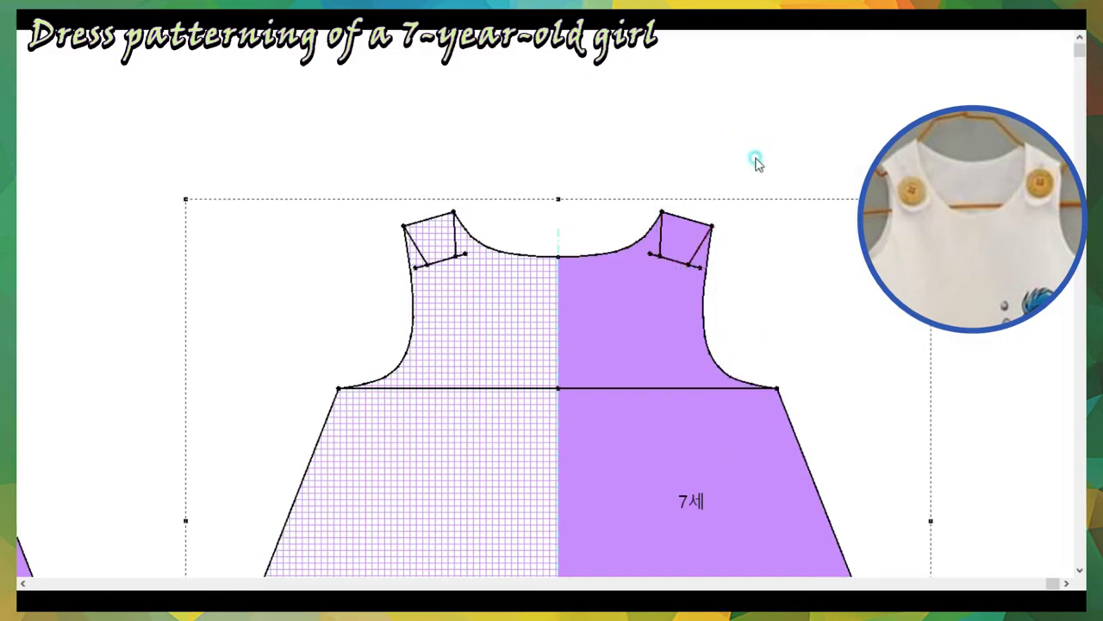
Round the strap's lower edge into a U-shaped curve.
left_click(672, 268)
scroll(546, 303, "up", 2)
scroll(543, 300, "up", 2)
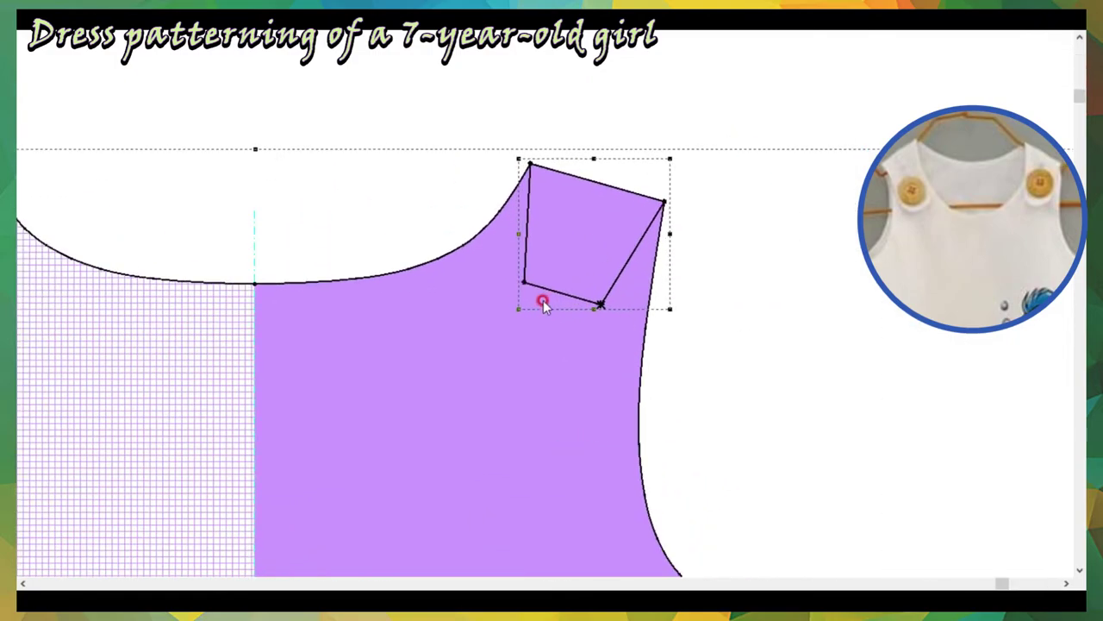
left_click(525, 285)
left_click(599, 305)
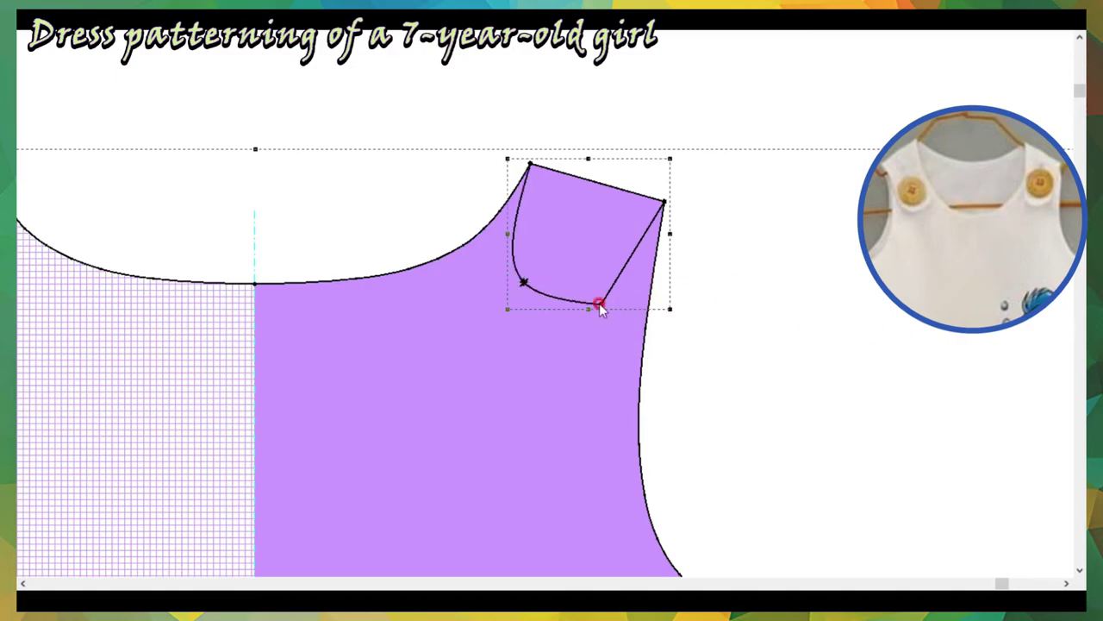
left_click(613, 249)
left_click(540, 250)
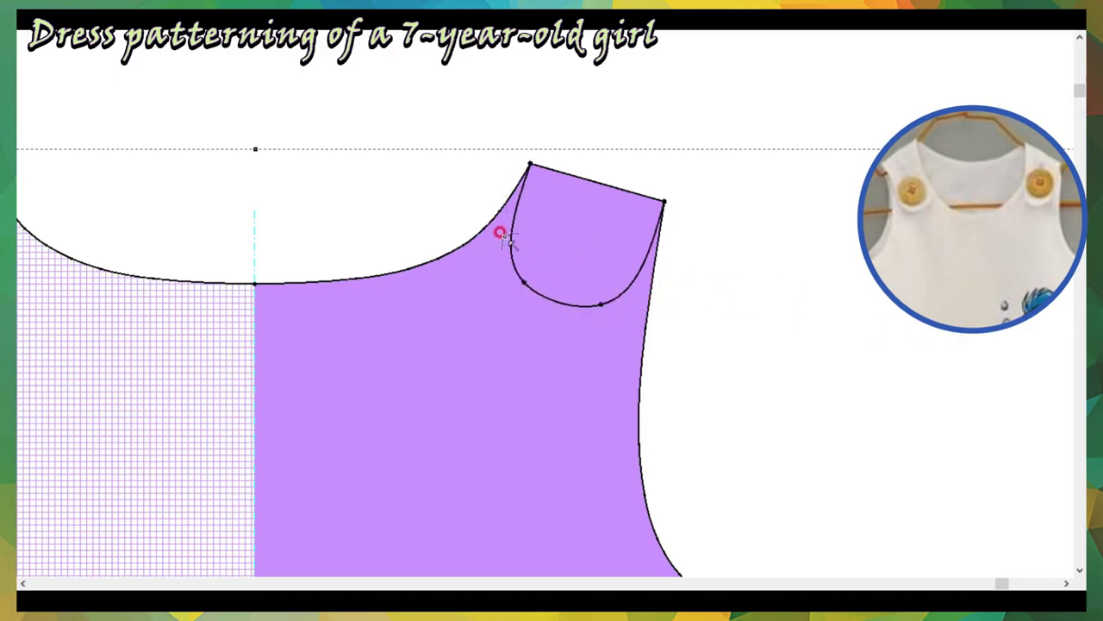
Select the strap outline and its bottom curve to refine the rounding.
left_click(502, 234)
left_click(630, 283)
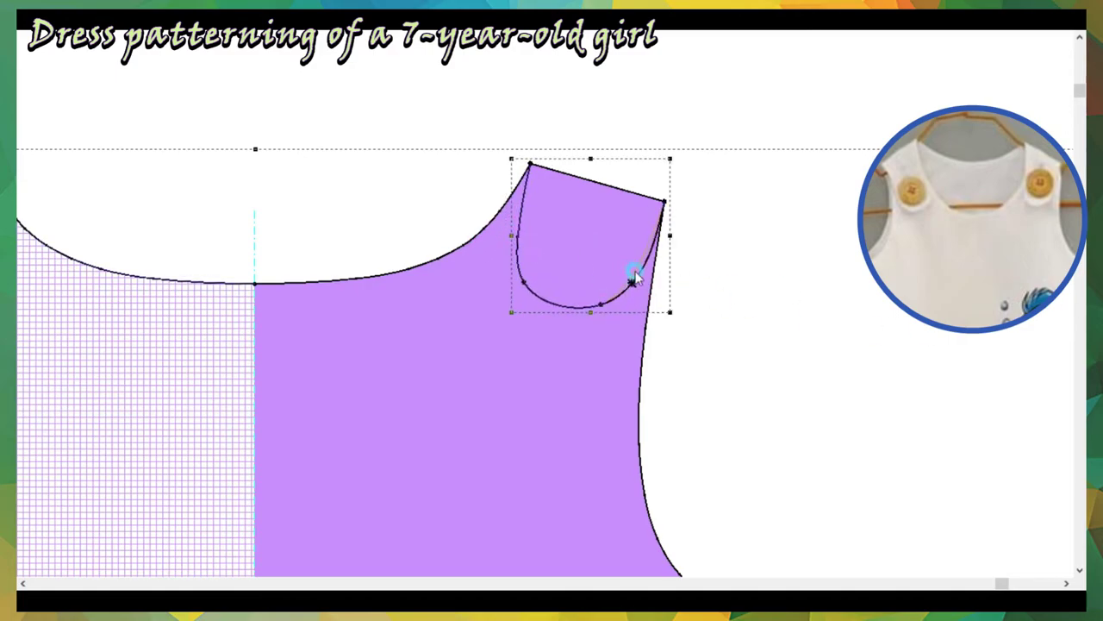
left_click(606, 263)
left_click(594, 304)
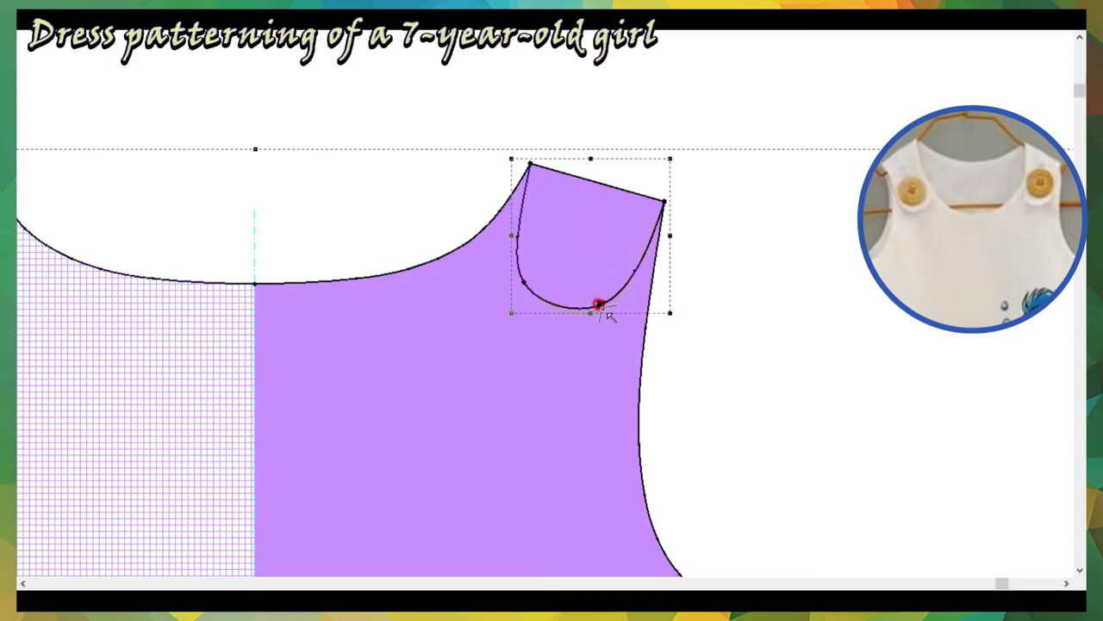
scroll(593, 310, "up", 2)
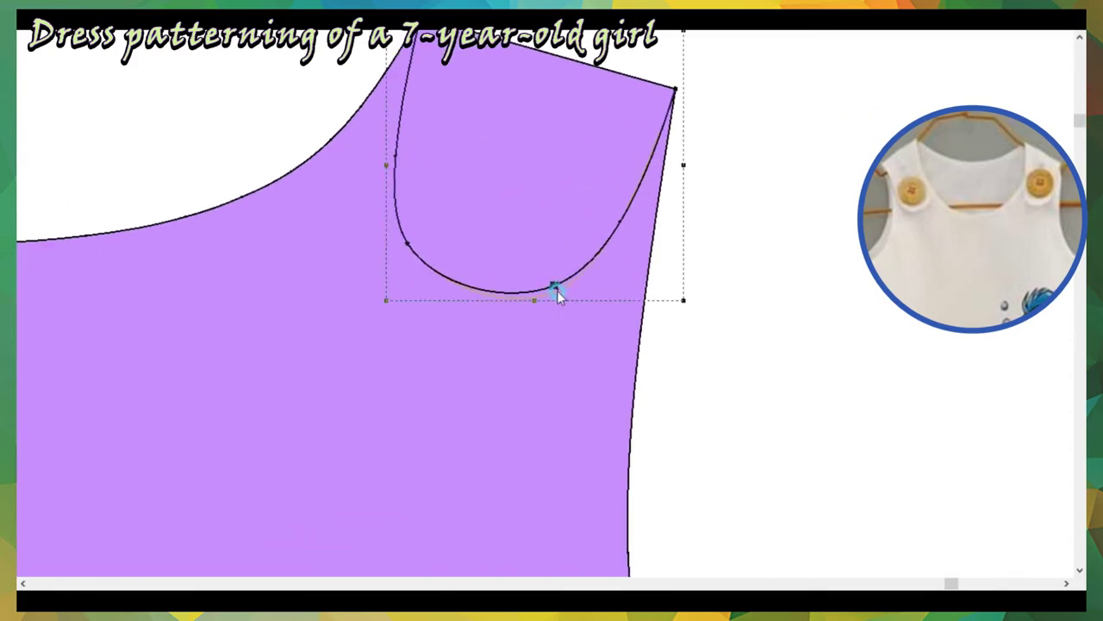
scroll(488, 254, "down", 2)
scroll(561, 264, "down", 2)
scroll(546, 305, "down", 1)
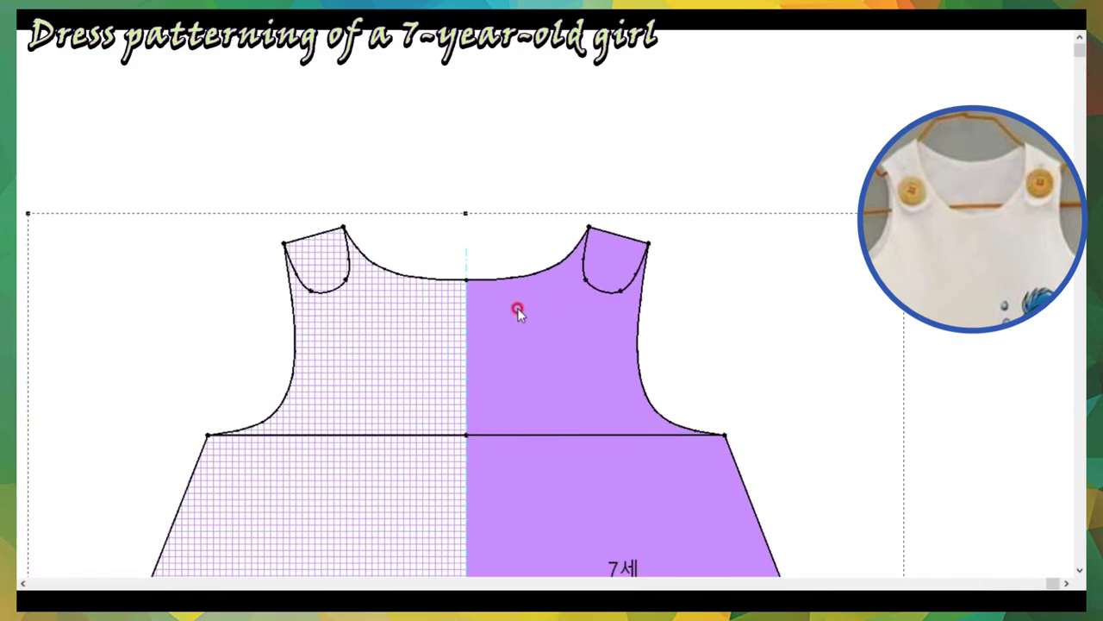
scroll(518, 307, "up", 1)
scroll(544, 303, "up", 1)
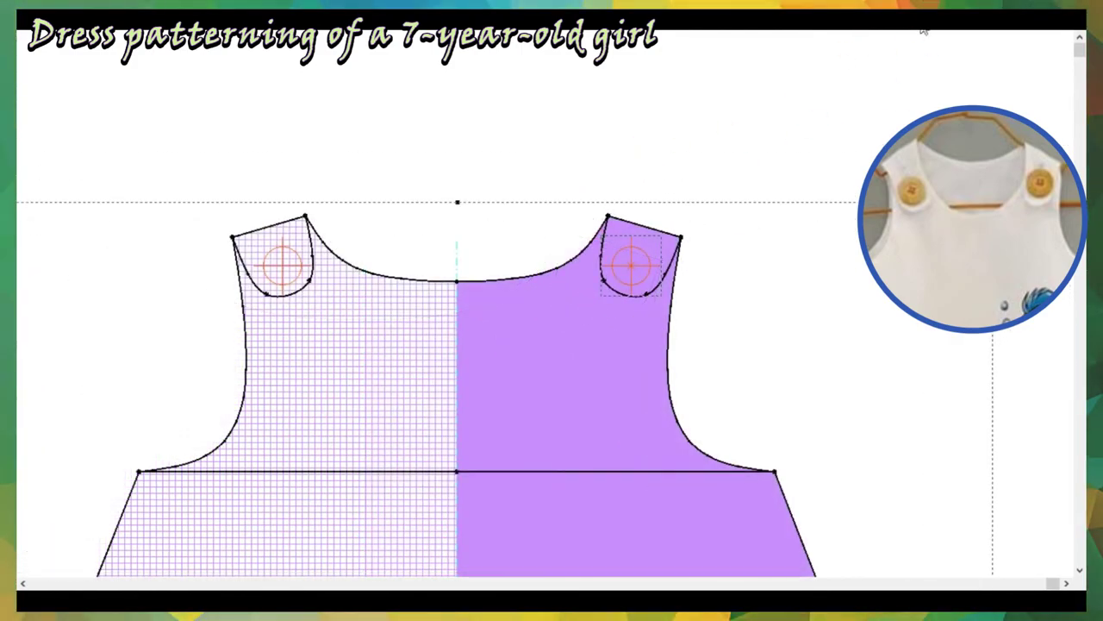
Place a button circle on the right shoulder strap.
left_click(632, 261)
right_click(716, 198)
left_click(742, 206)
left_click(597, 339)
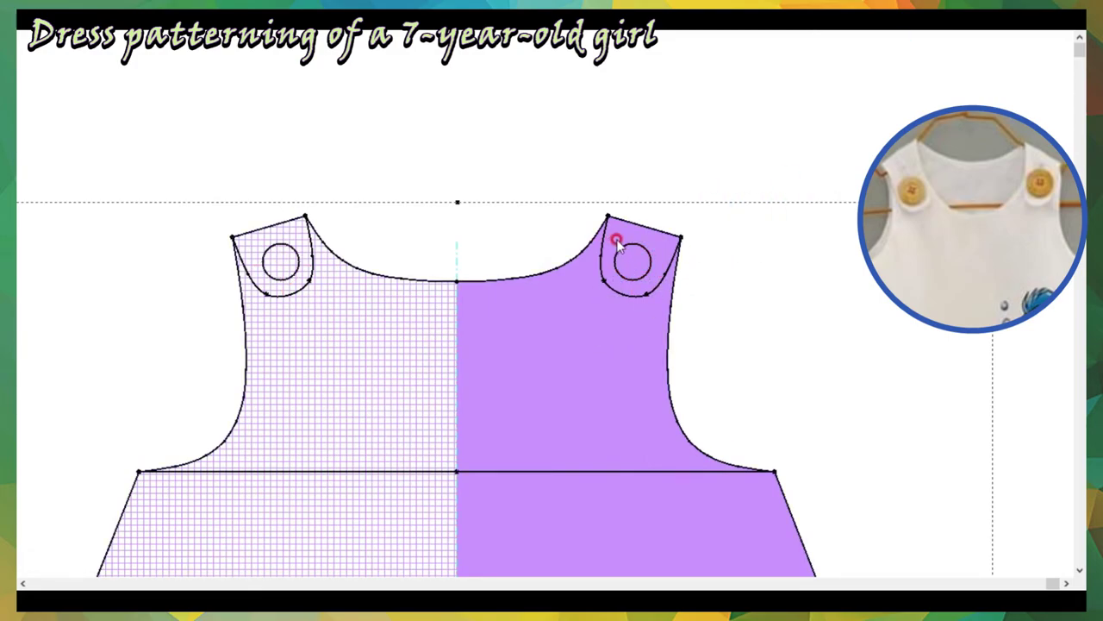
Reshape the strap top into a taller rounded tab.
left_click(681, 239)
left_click(648, 189)
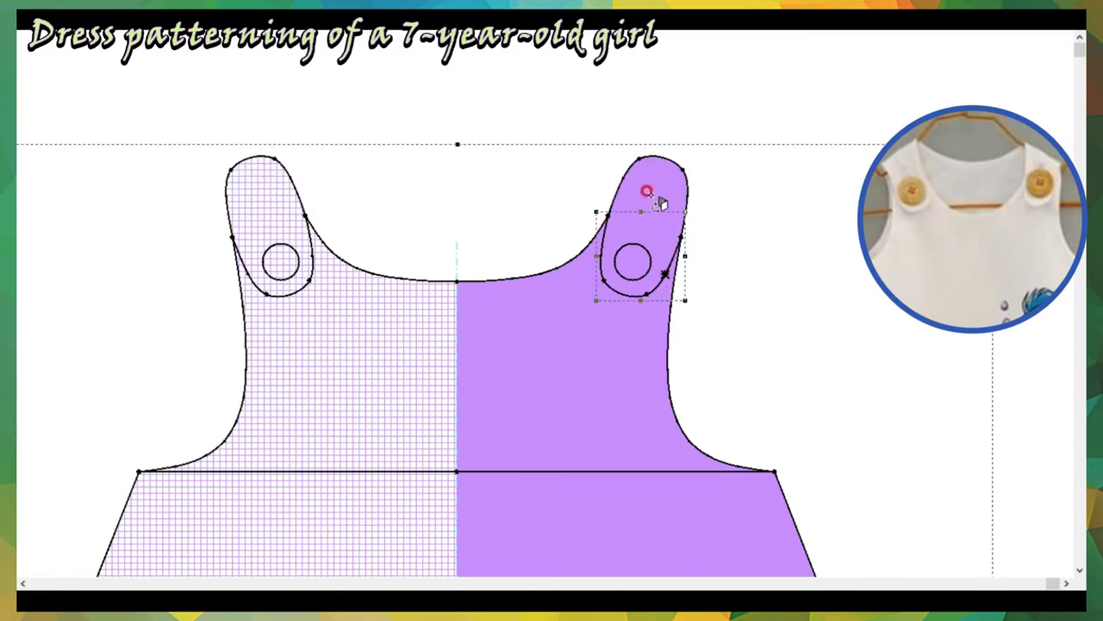
right_click(695, 156)
left_click(705, 164)
Copy the button circle to the strap top and delete the old lower strap curve.
left_click(663, 189)
left_click(650, 188)
left_click(681, 207)
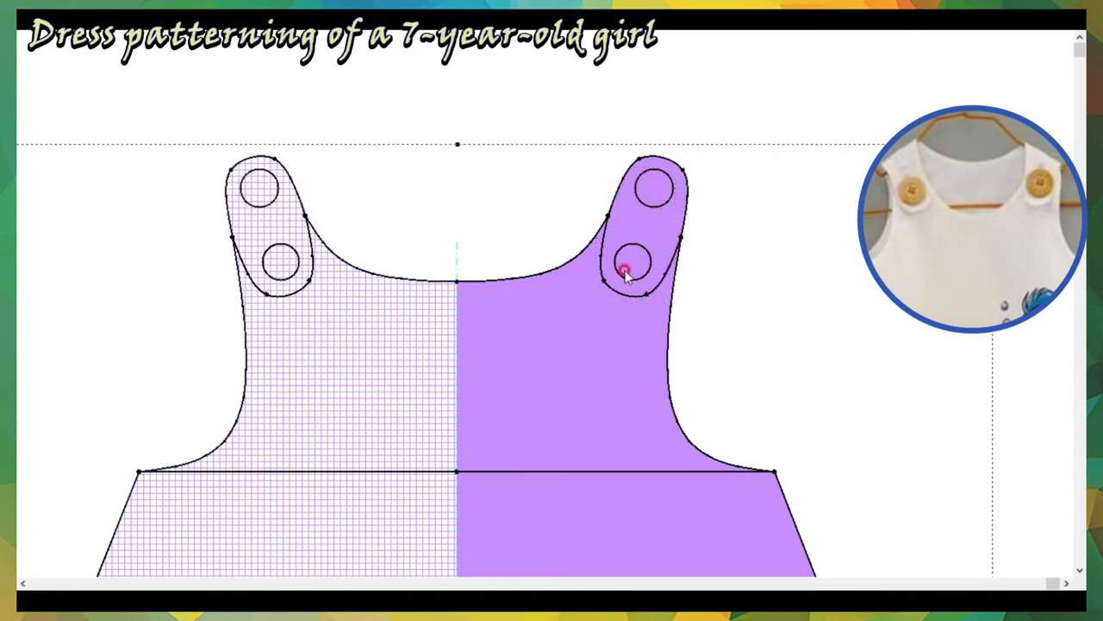
left_click(647, 292)
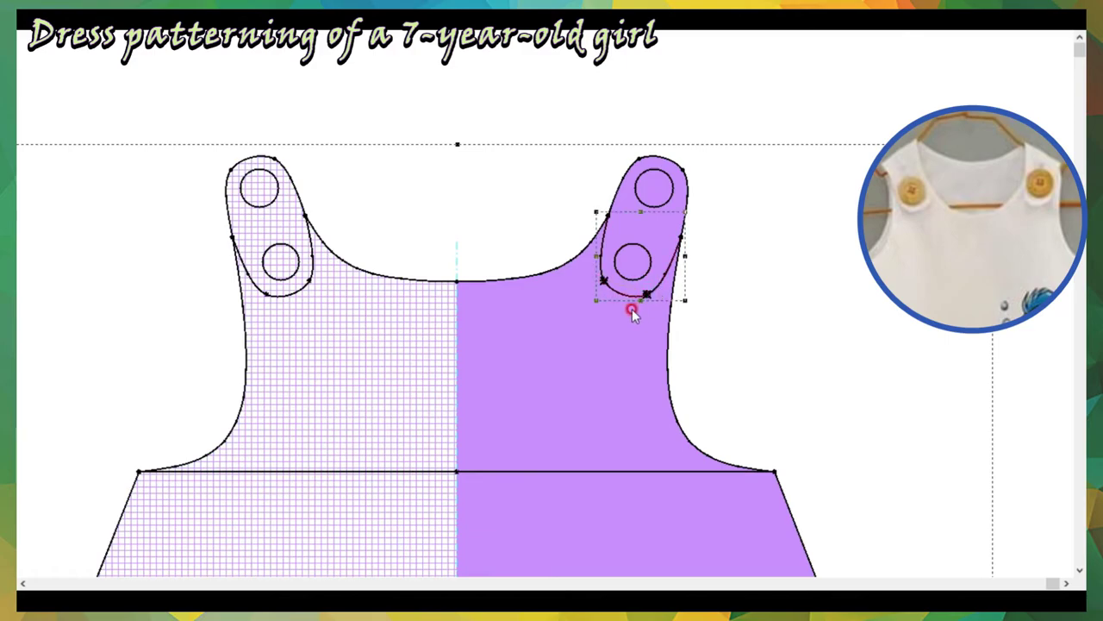
left_click(636, 254)
key("Delete")
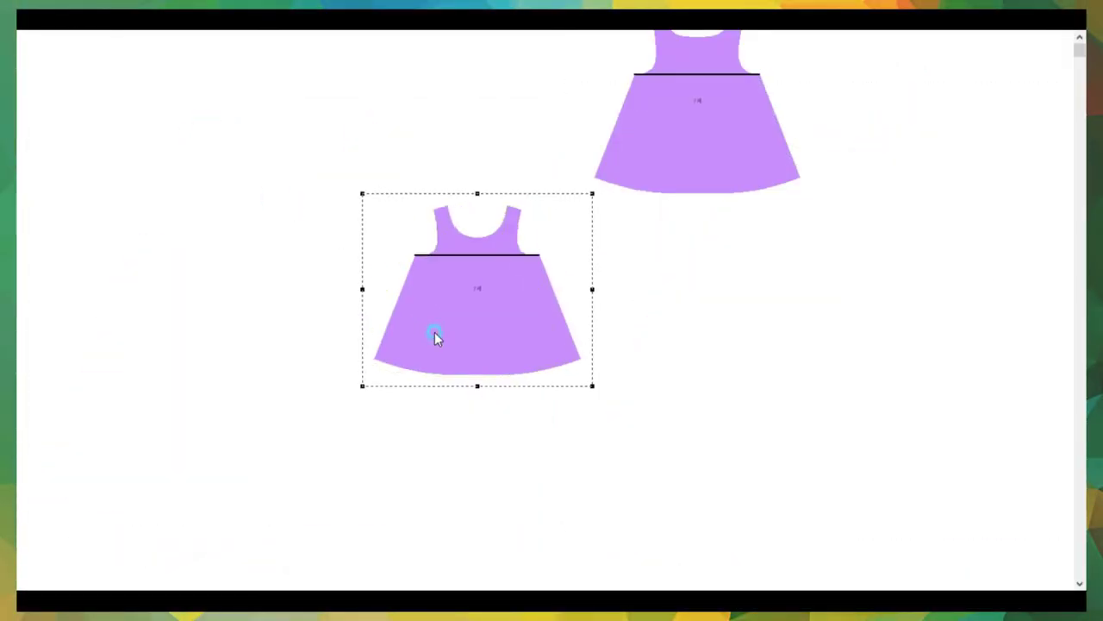
Drag three dress copies into lower-right and upper positions, then select the lower and upper-left dresses.
mouse_move(436, 338)
left_mouse_down()
mouse_move(769, 452)
mouse_move(687, 476)
left_mouse_up()
mouse_move(640, 264)
left_mouse_down()
mouse_move(734, 387)
mouse_move(918, 416)
left_mouse_up()
left_click_drag(517, 215, 722, 168)
scroll(557, 378, "up", 2)
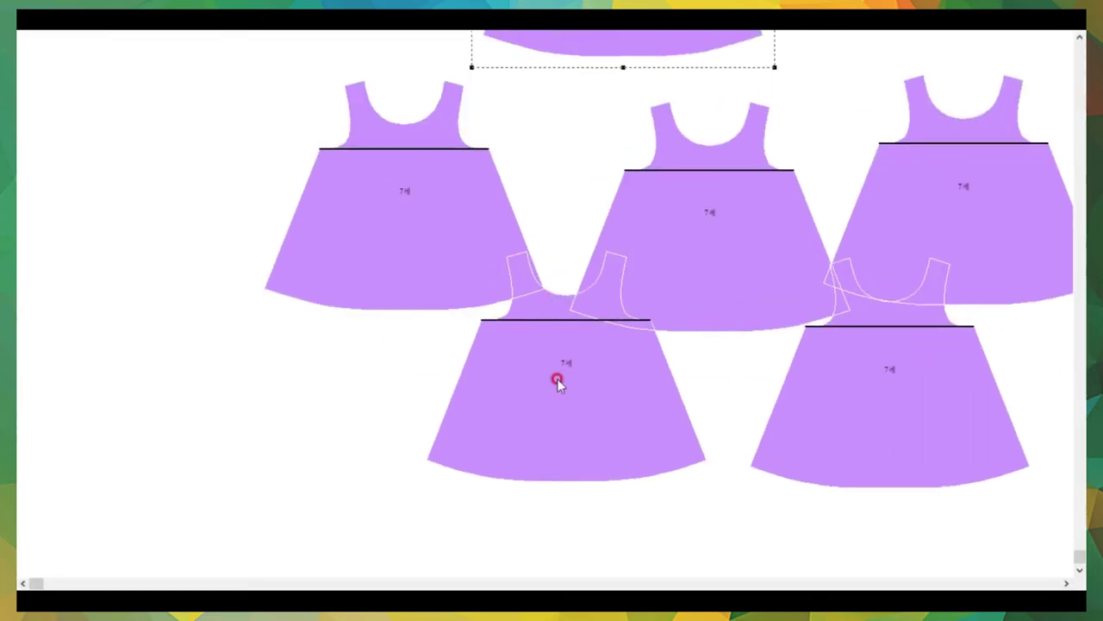
left_click(557, 378)
scroll(547, 305, "down", 1)
scroll(463, 387, "down", 1)
scroll(561, 320, "up", 2)
left_click(362, 250)
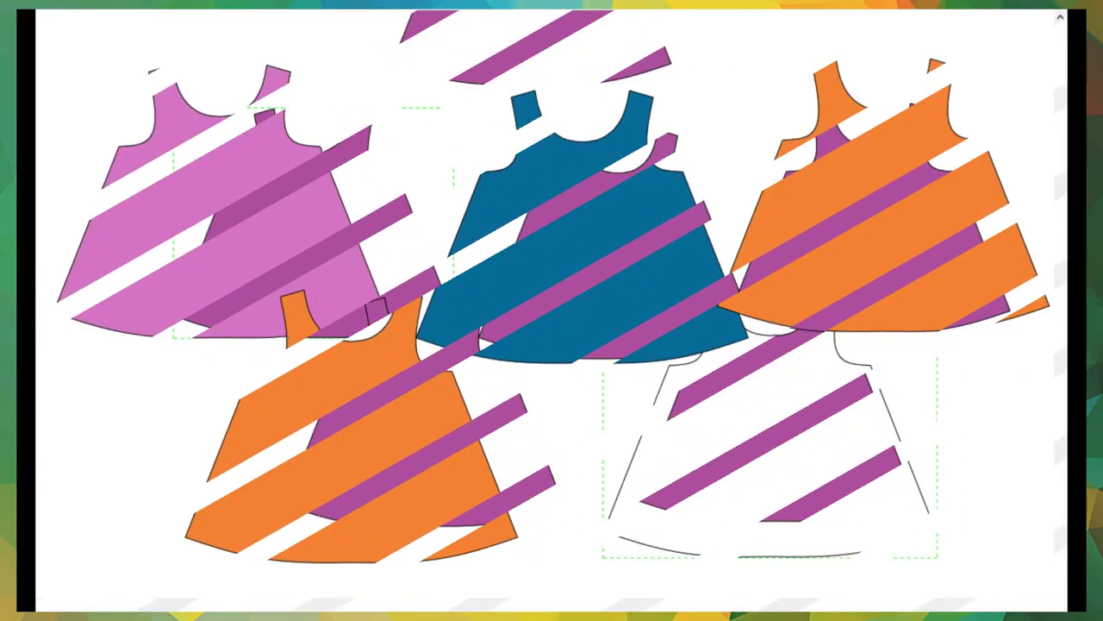
Recolour the laid-out dresses in solid fills, then select the red printed character dress.
left_click(499, 286)
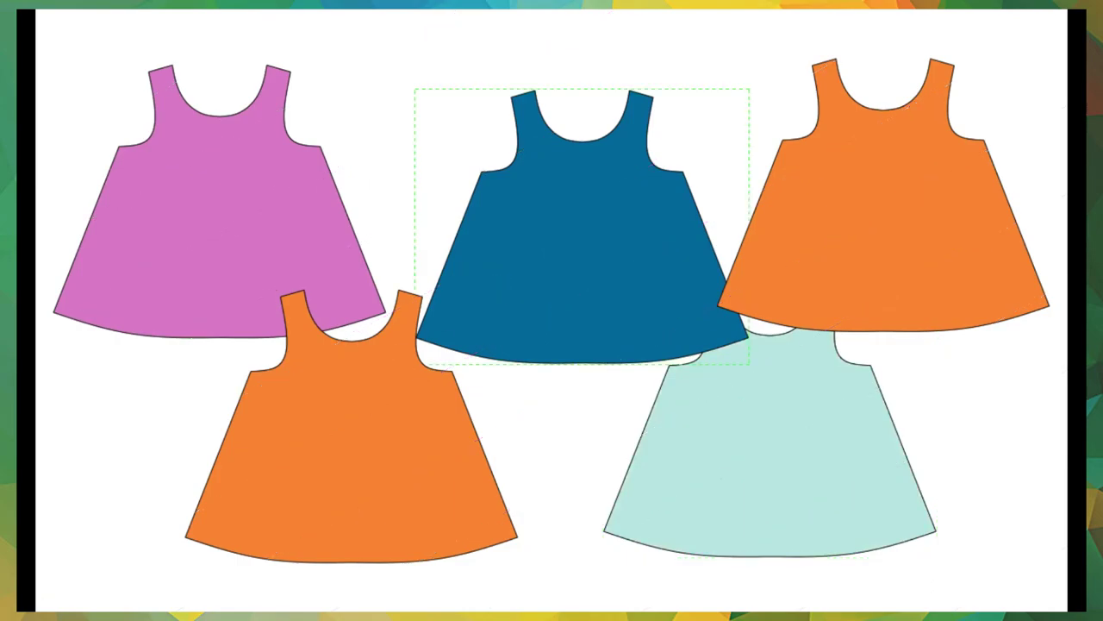
left_click(877, 184)
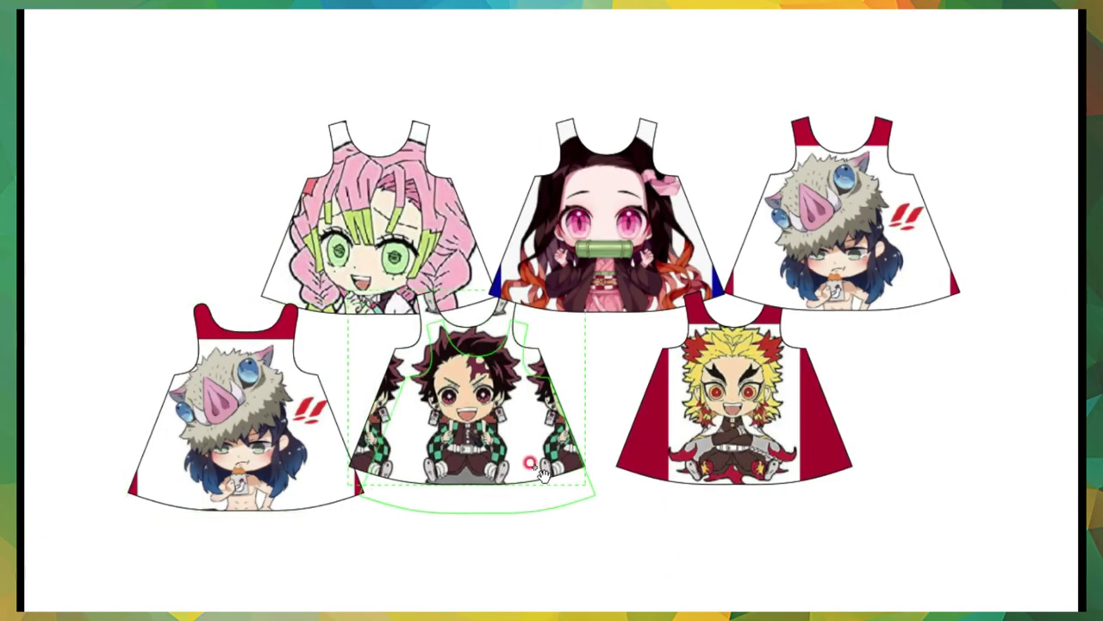
left_click(95, 175)
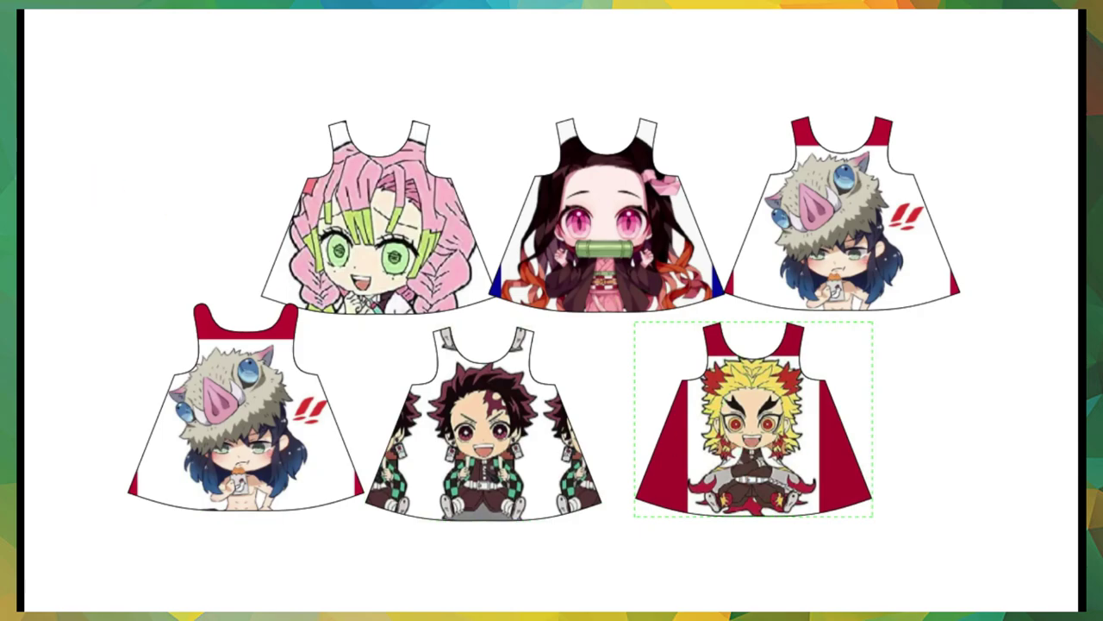